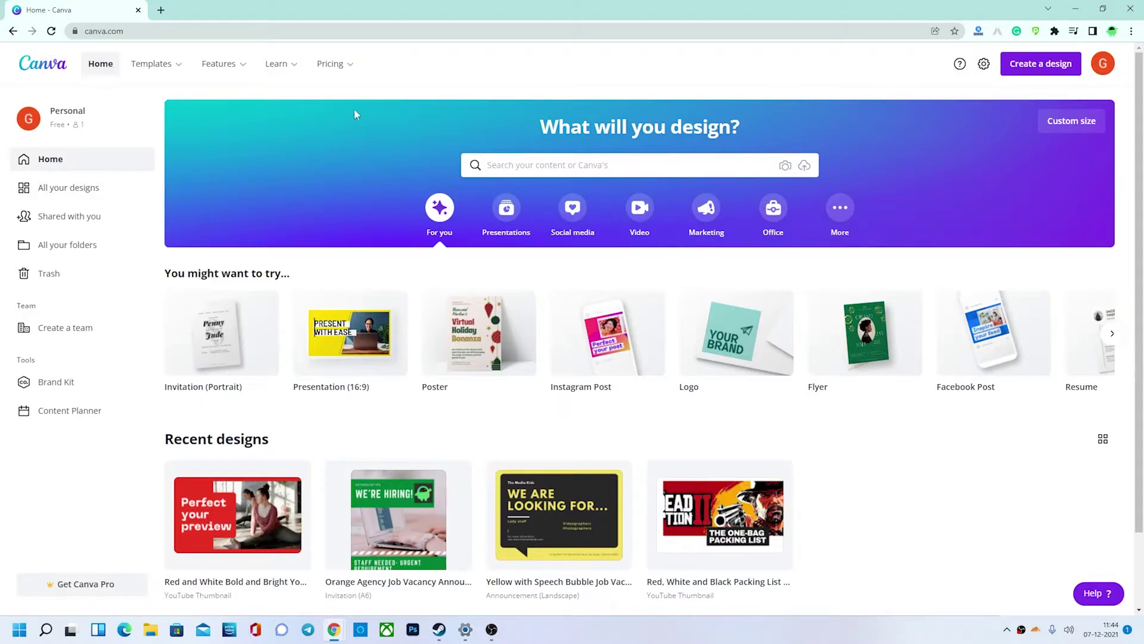
Step: Search the template library for "youtube thumbnail"
click(511, 168)
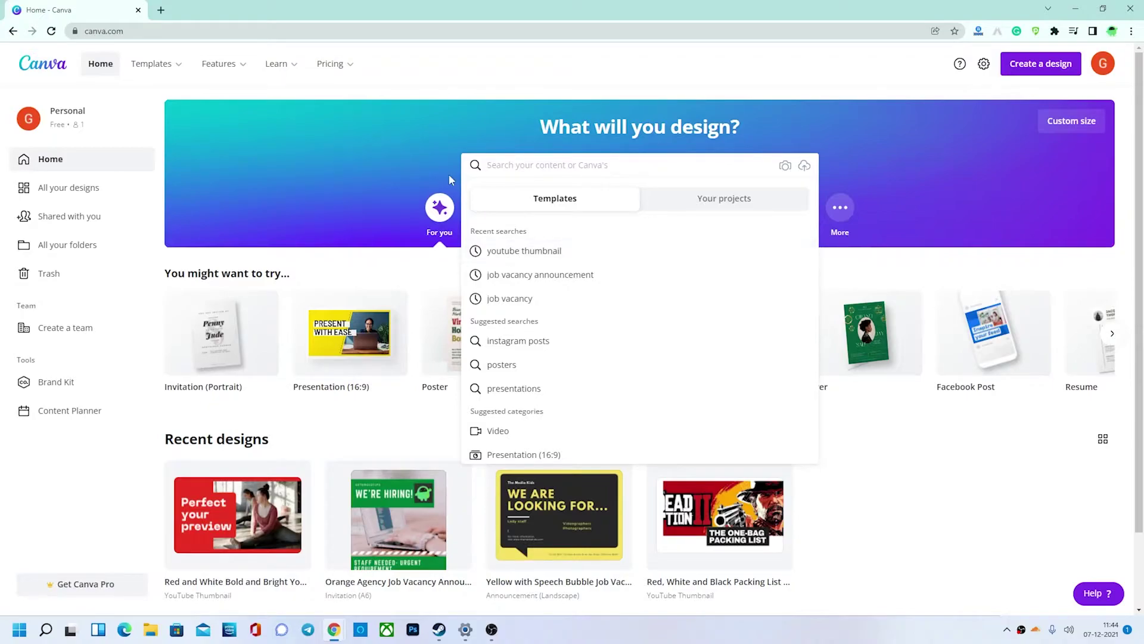
text(you)
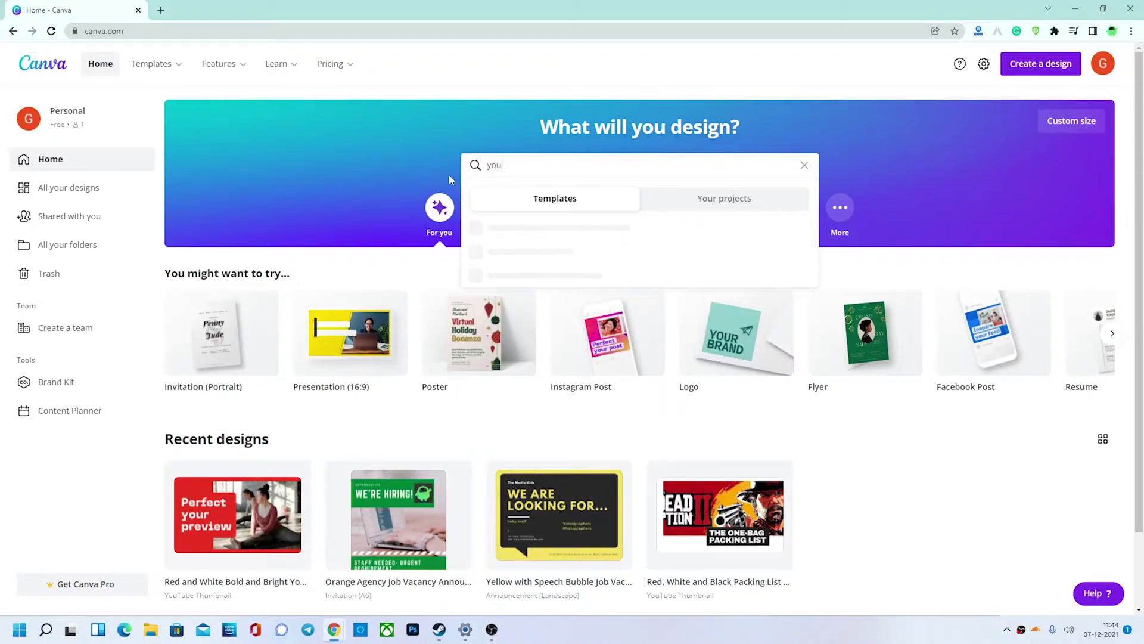
text(tube thu)
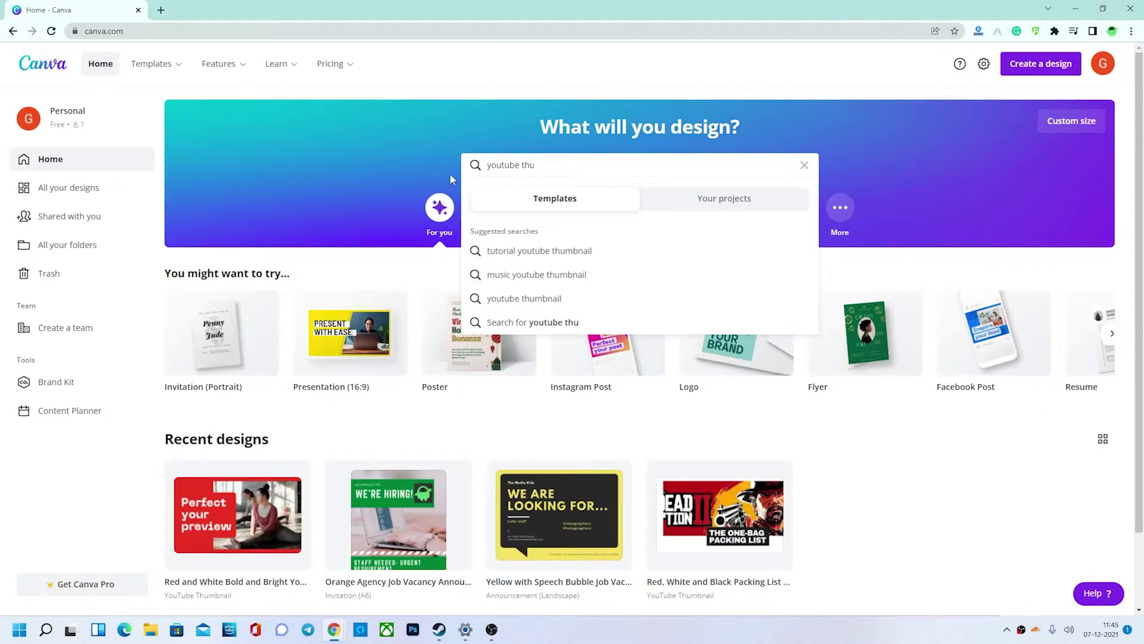
click(521, 293)
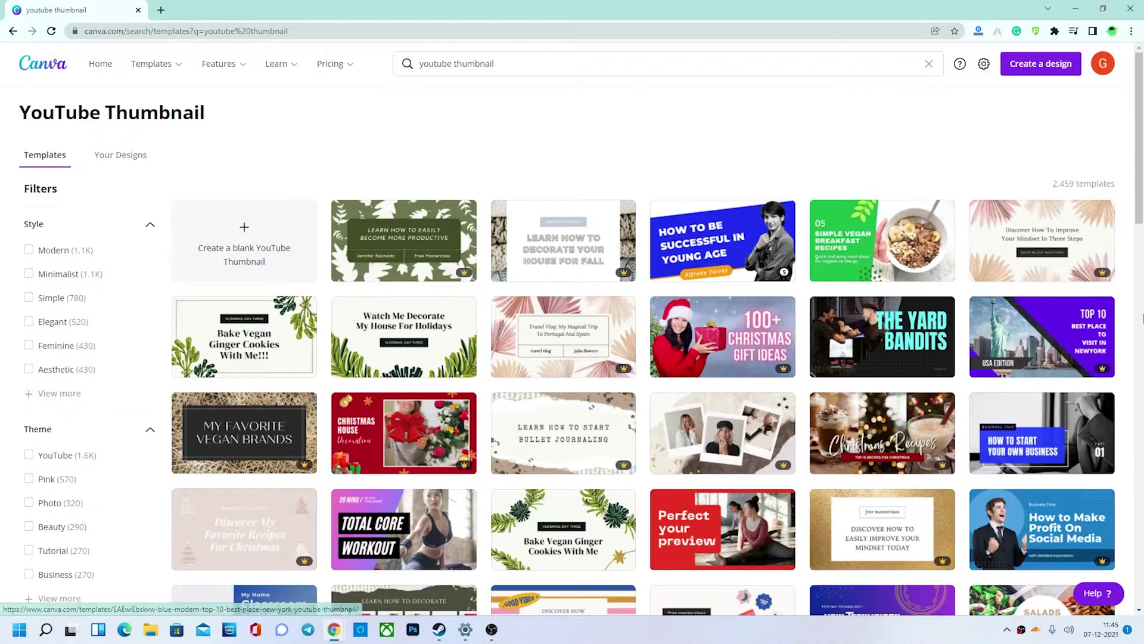
Step: Create a design from the purple Thrifty Travels template and delete the photo of the woman in the sweater
scroll(971, 363, down, 1)
scroll(972, 364, down, 2)
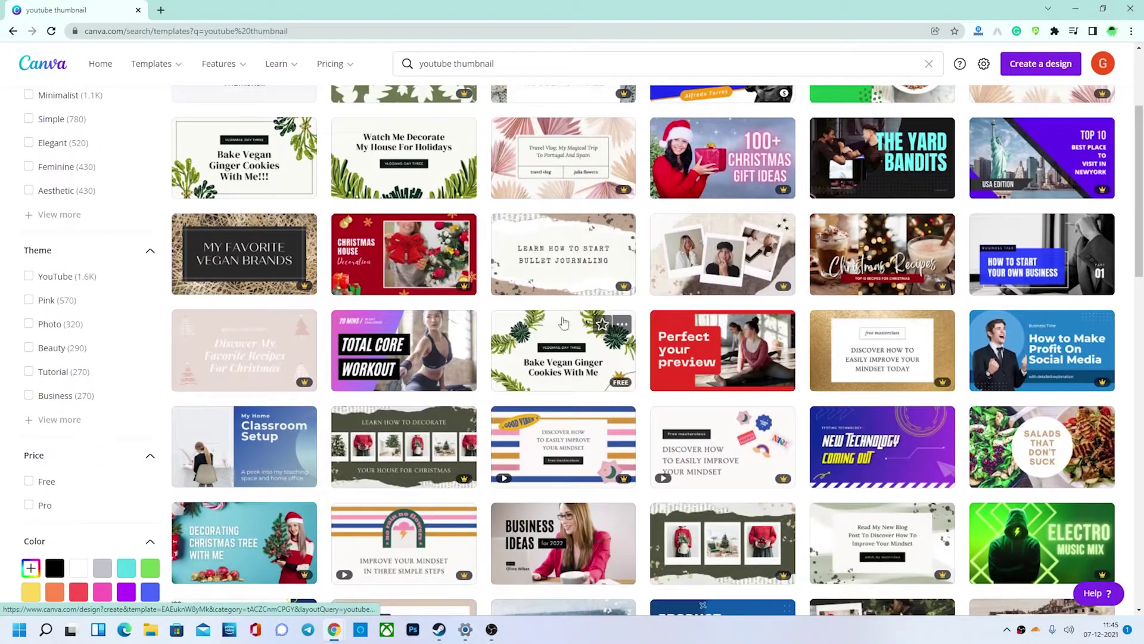
scroll(549, 337, down, 1)
scroll(548, 337, down, 2)
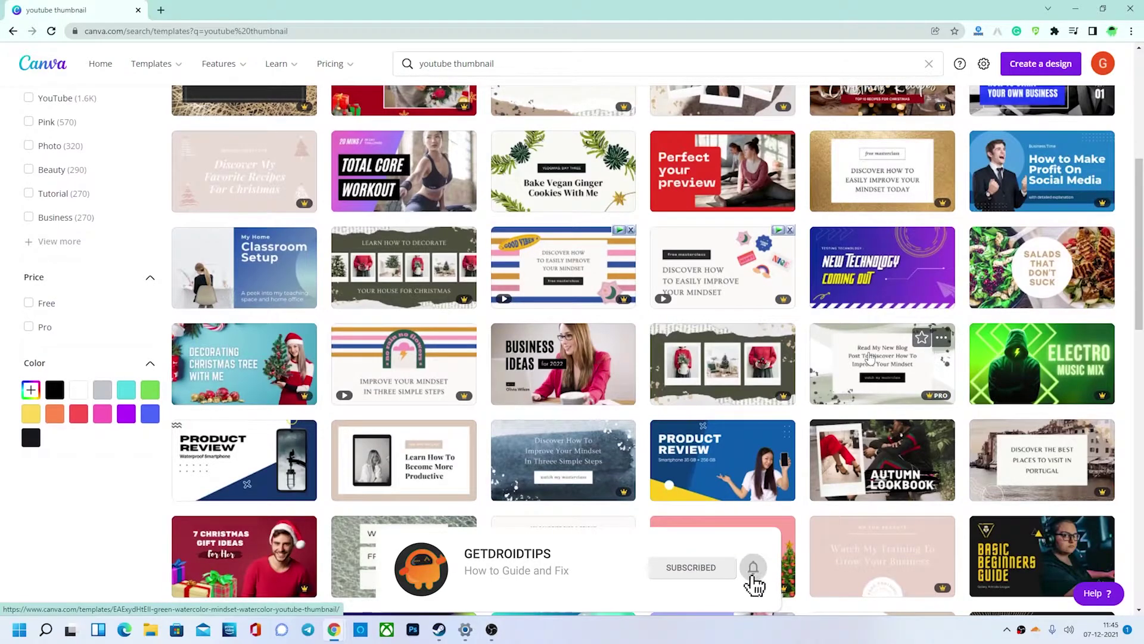
scroll(820, 322, down, 2)
scroll(820, 322, down, 3)
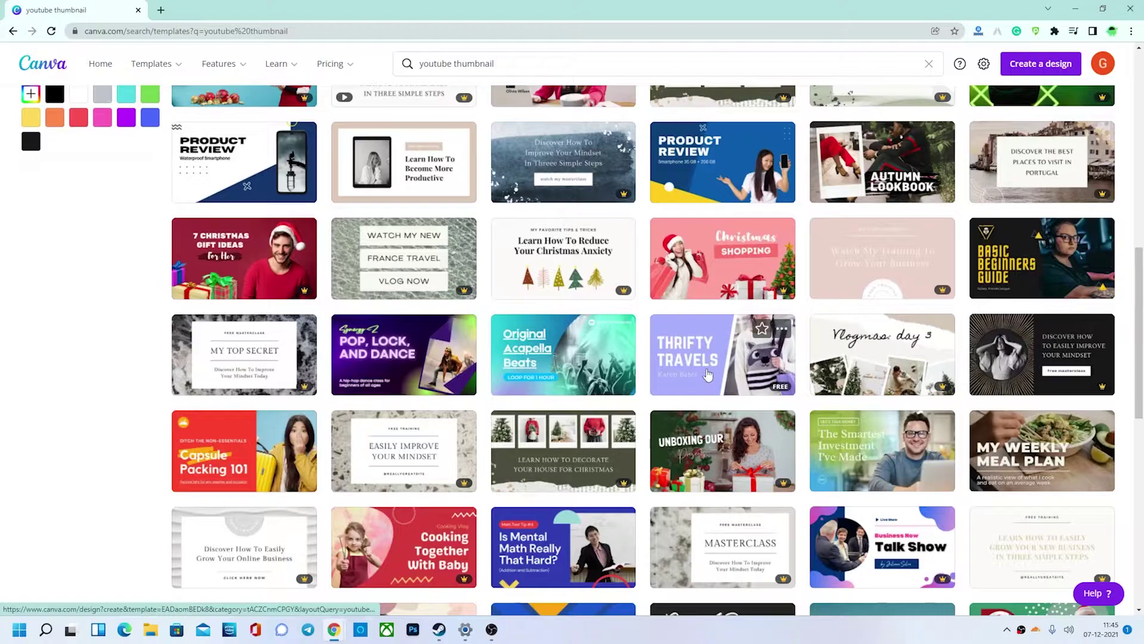
click(748, 377)
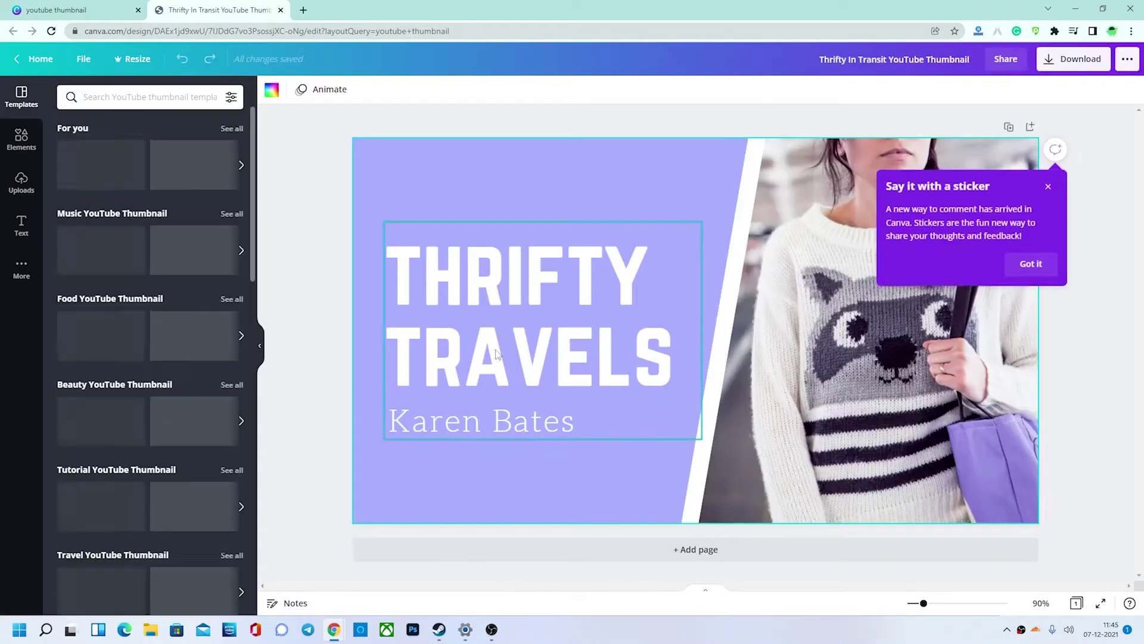
click(875, 397)
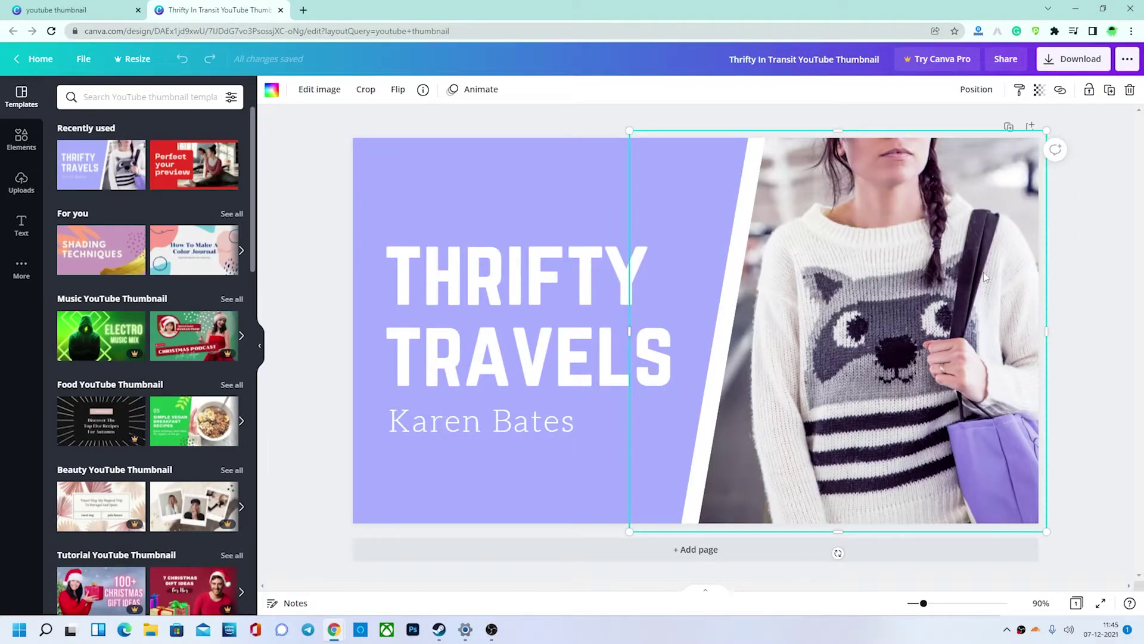
key(Delete)
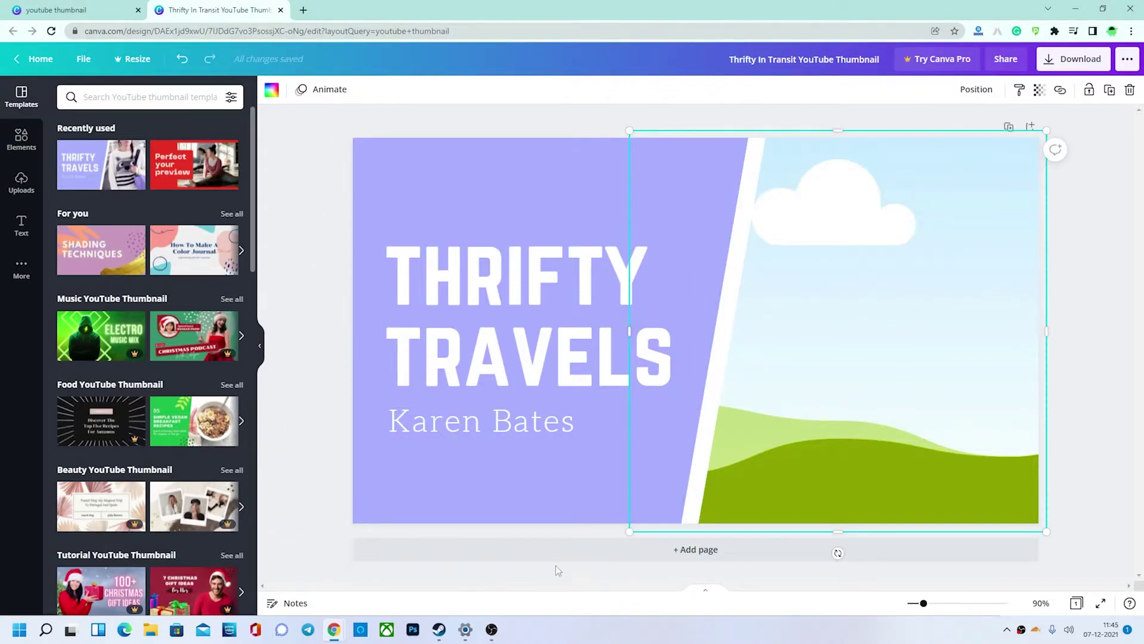
Step: Search Google for "youtube" in a new browser tab and show the image results
click(305, 9)
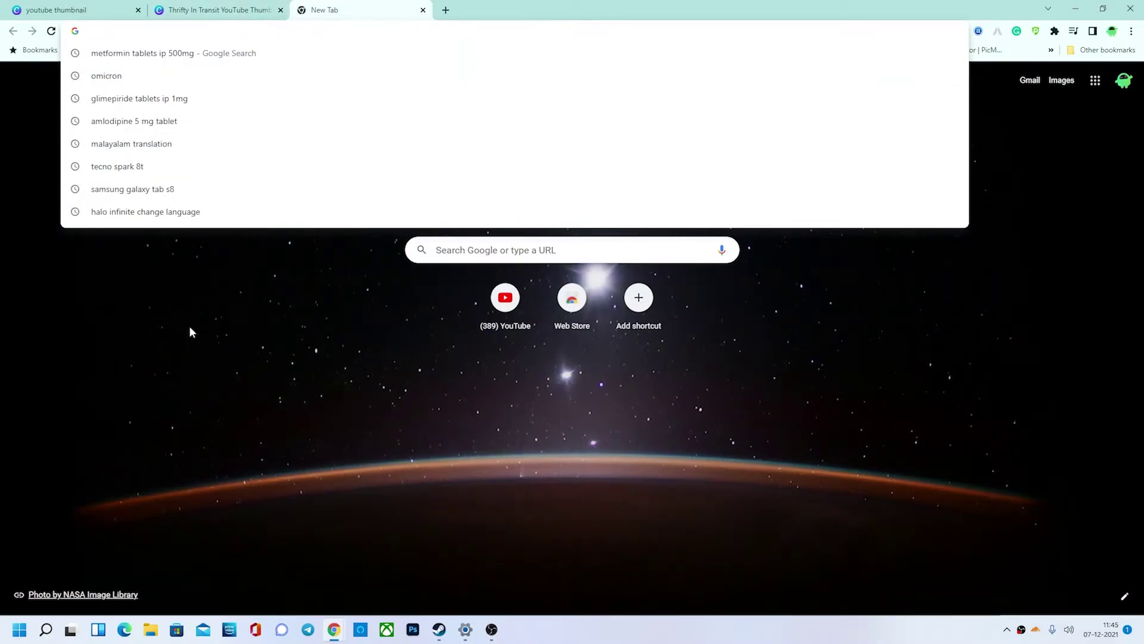
text(youtub)
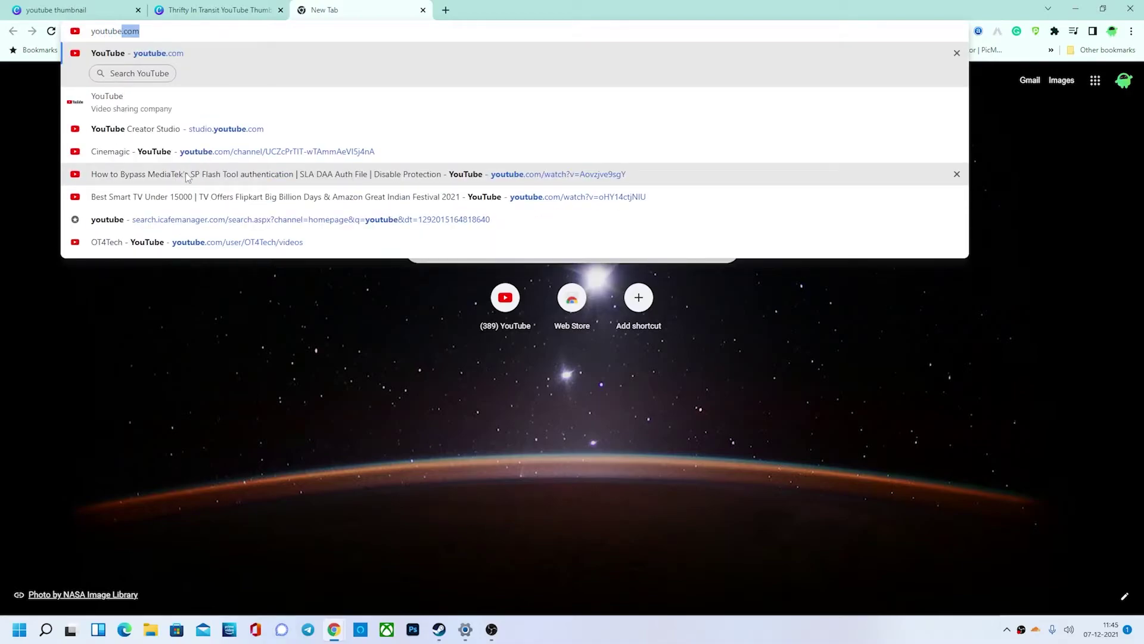
text(e)
key(Return)
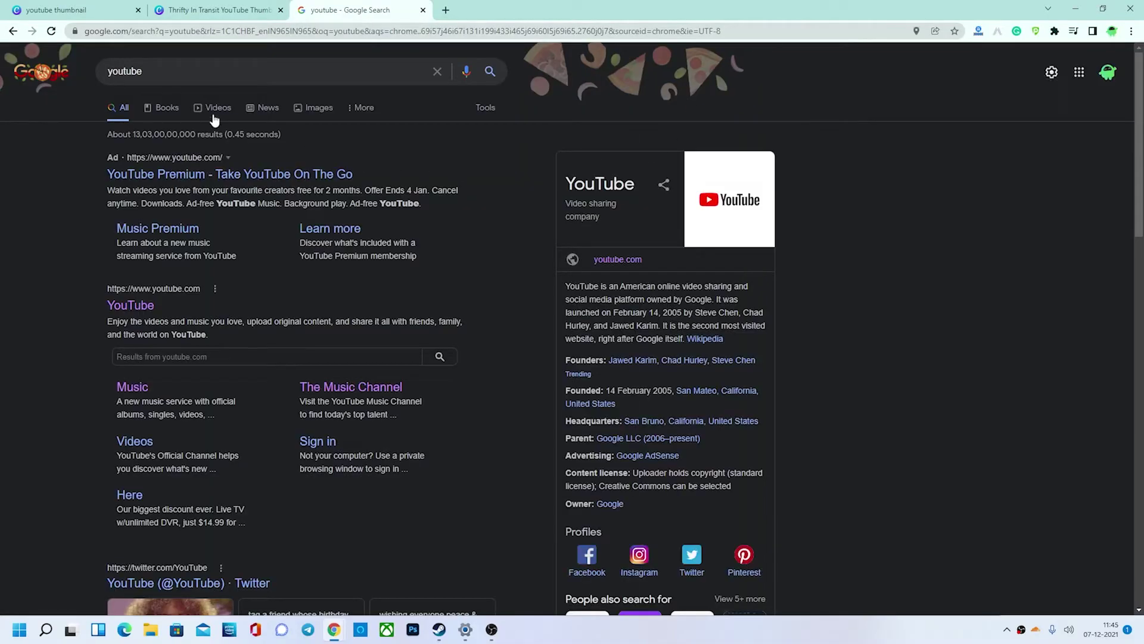
click(314, 106)
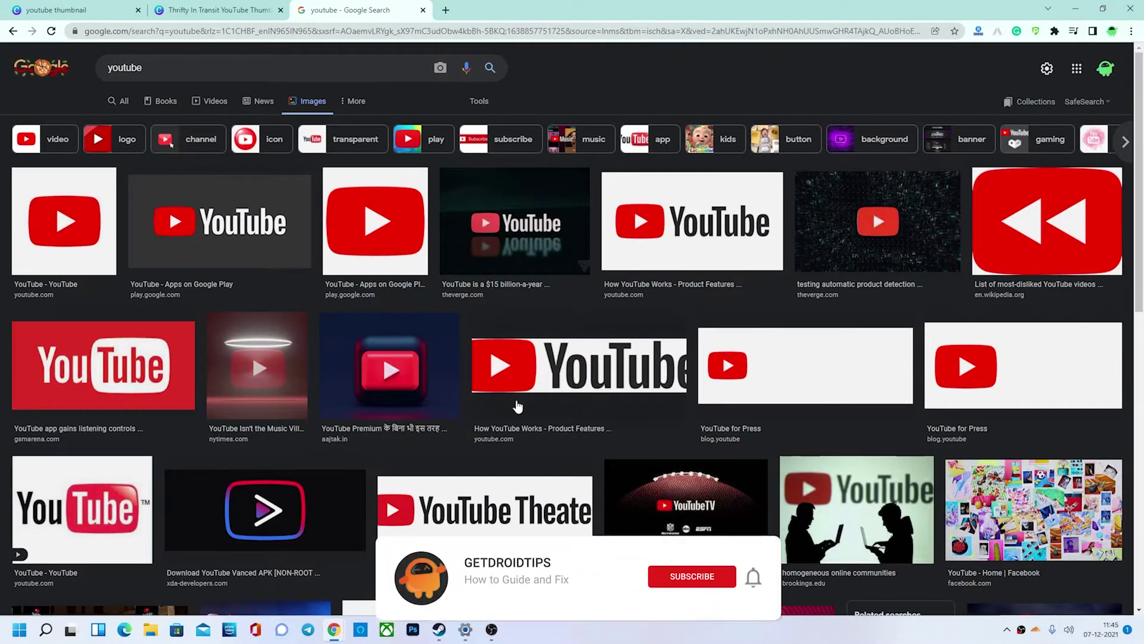
Step: Save the Business Insider image of hands holding a phone with the YouTube logo to the computer
scroll(655, 507, down, 3)
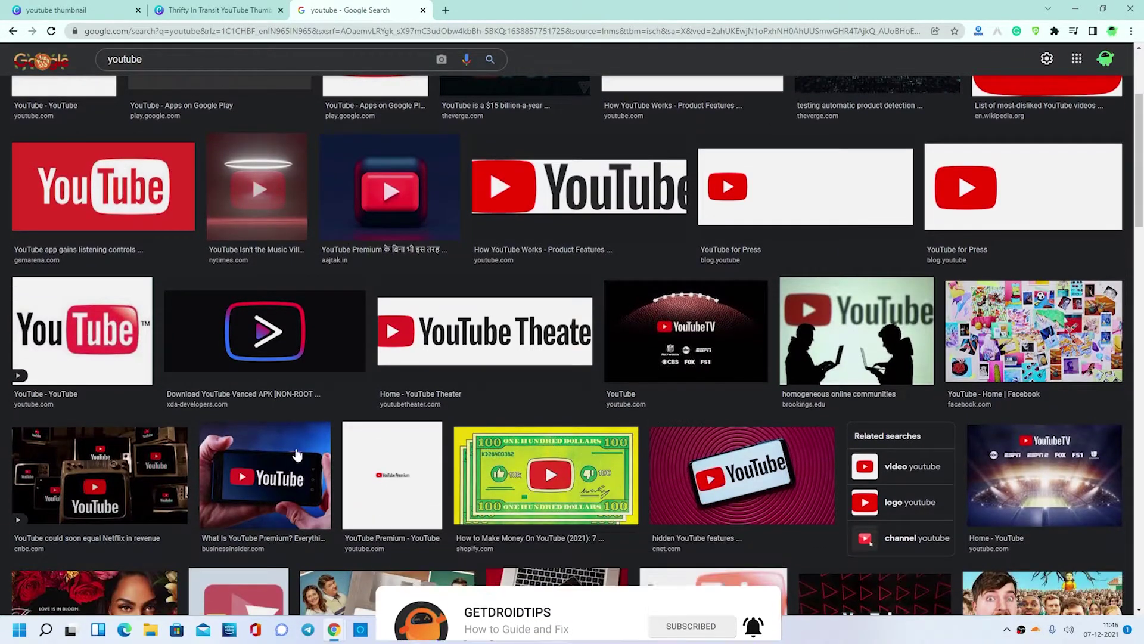
click(294, 453)
right_click(914, 267)
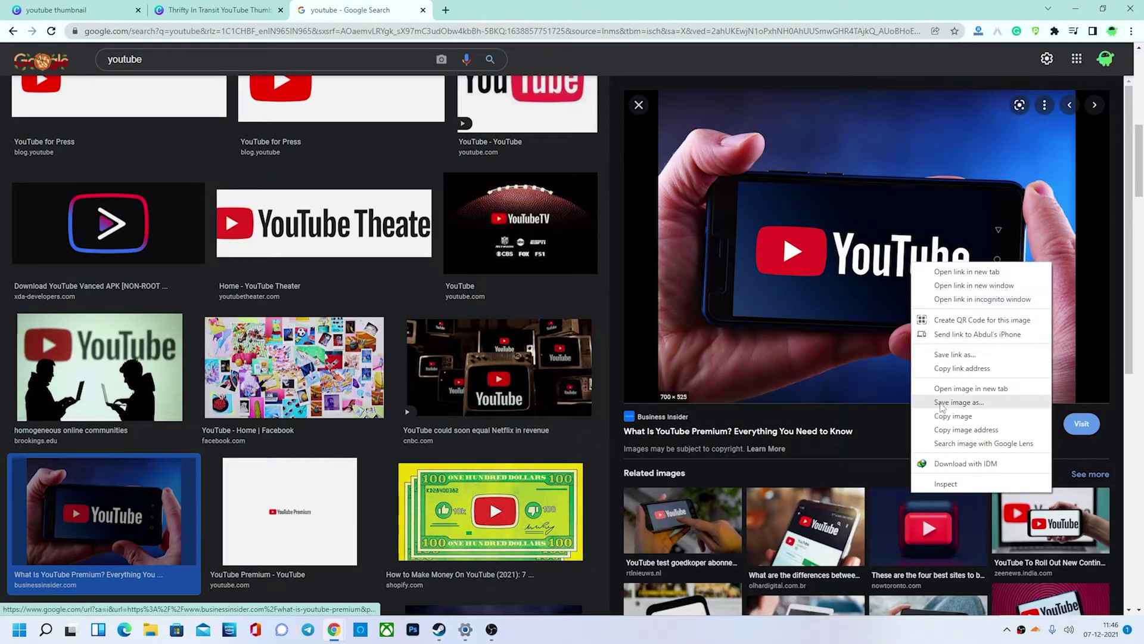
click(937, 401)
key(Return)
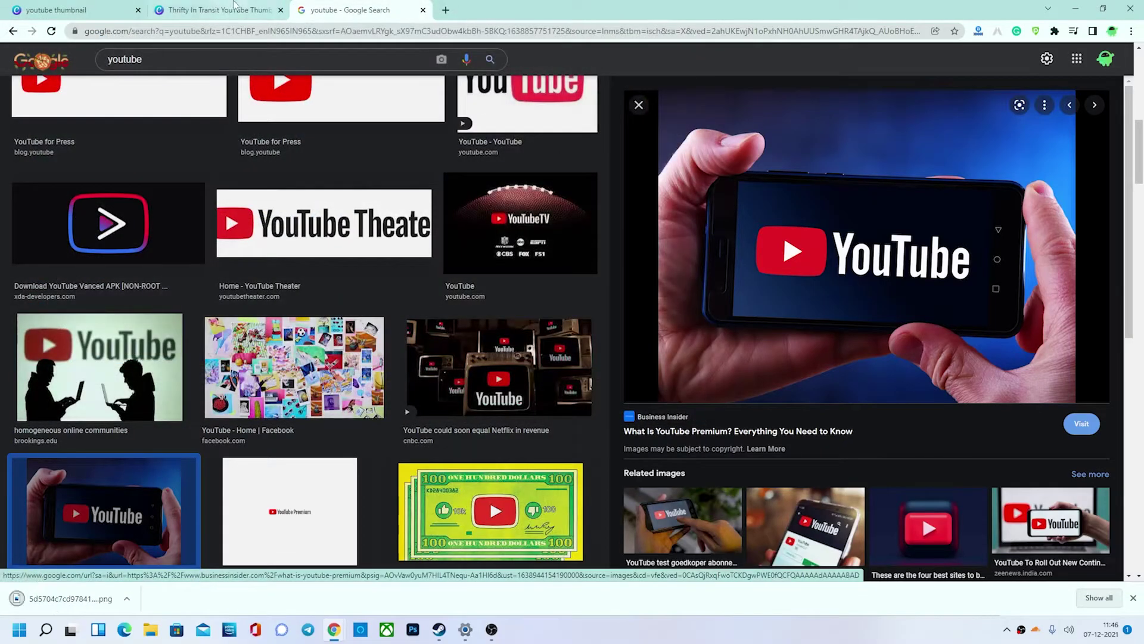
Step: Return to the thumbnail design and fill its empty picture frame with the downloaded YouTube phone image
click(221, 10)
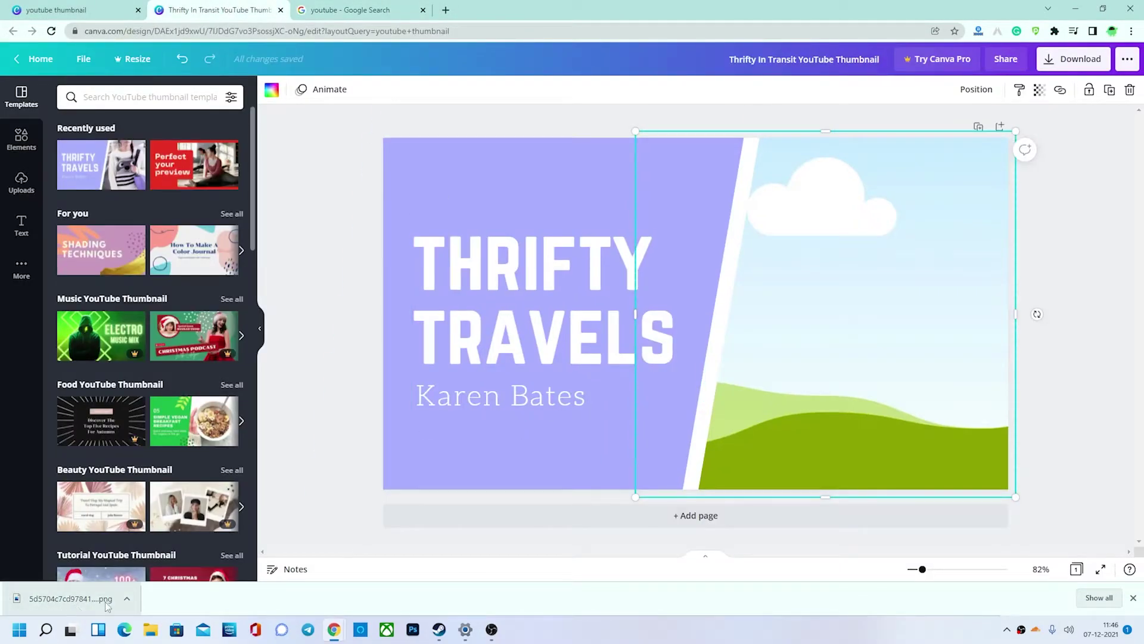
drag(79, 597, 842, 396)
drag(739, 370, 863, 387)
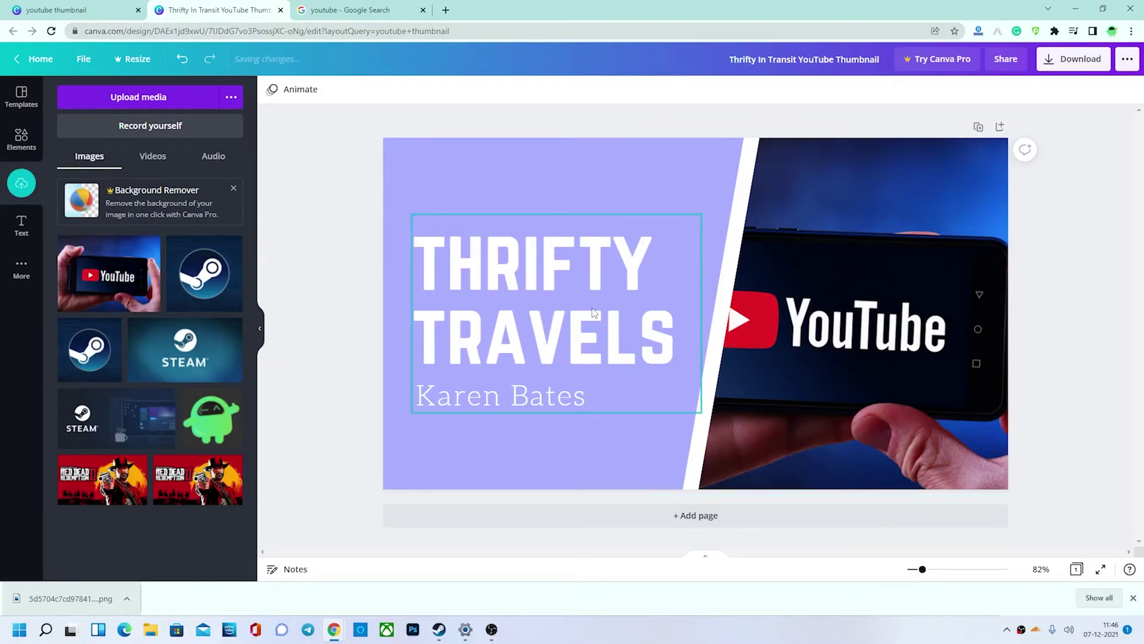
click(568, 277)
click(550, 272)
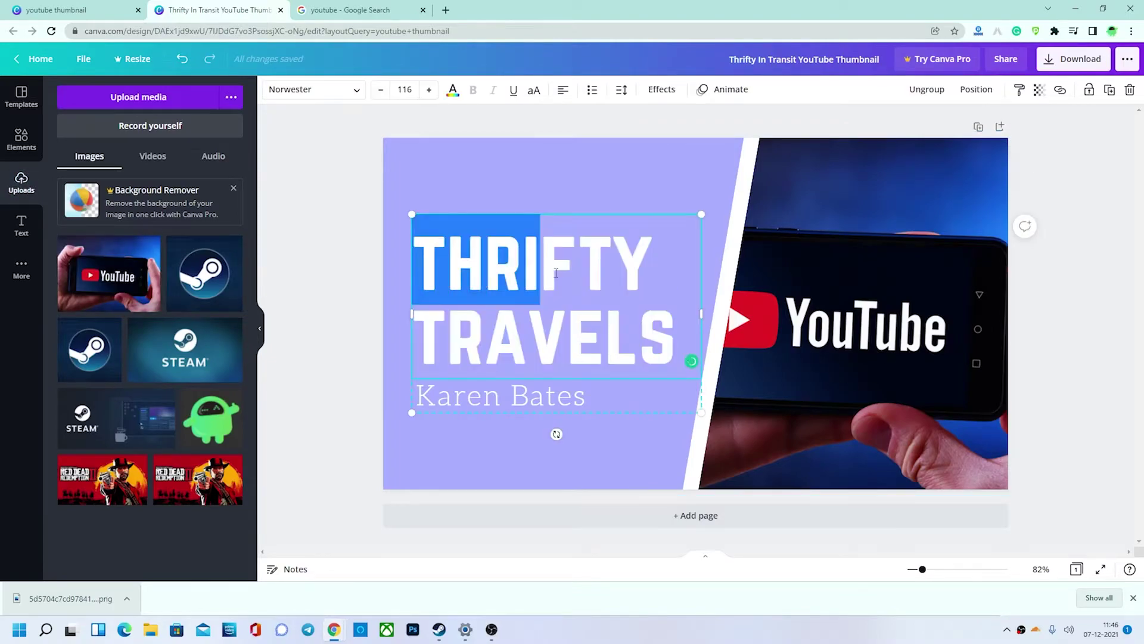
double_click(557, 273)
text(Crea)
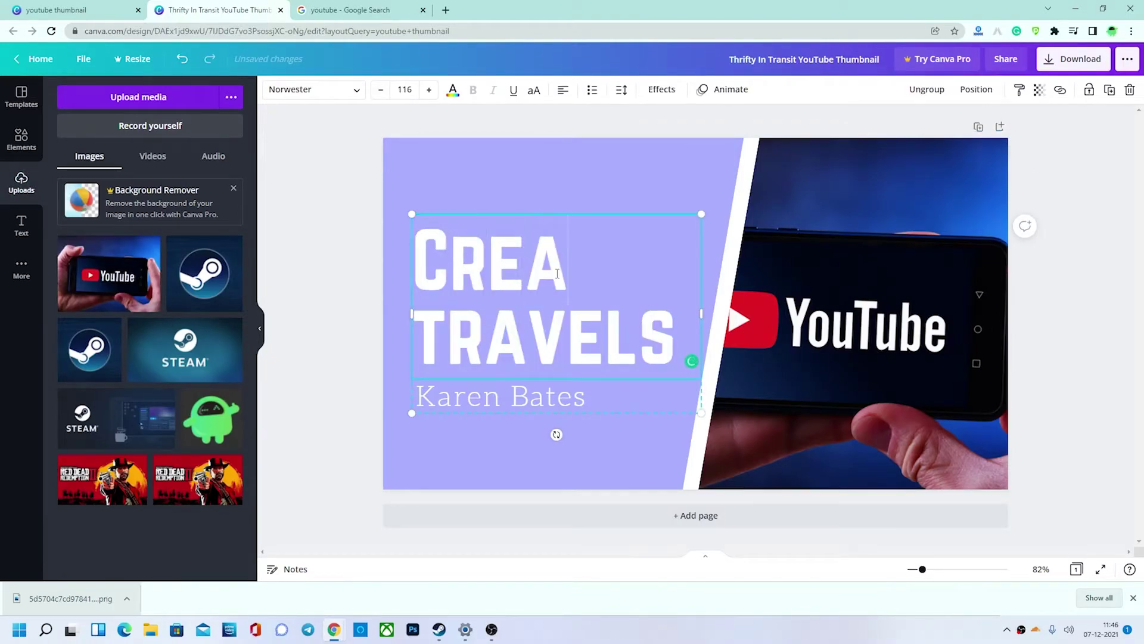
key(ctrl+z)
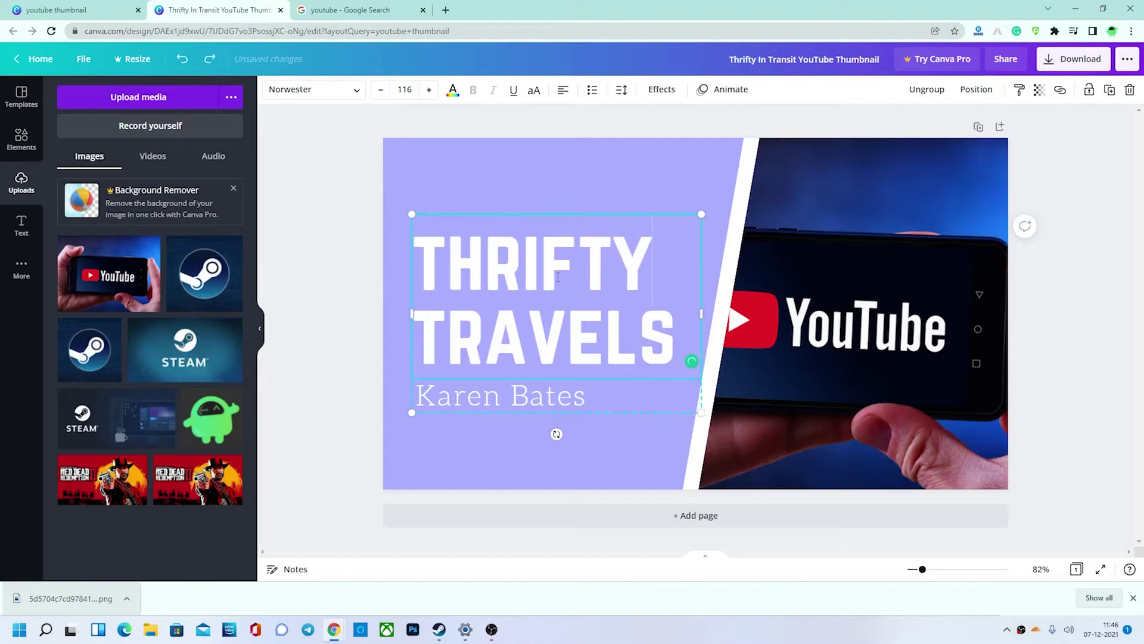
Step: Replace the heading words THRIFTY TRAVELS with CREATE YOUTUBE in capital letters
double_click(558, 275)
text(CREATE)
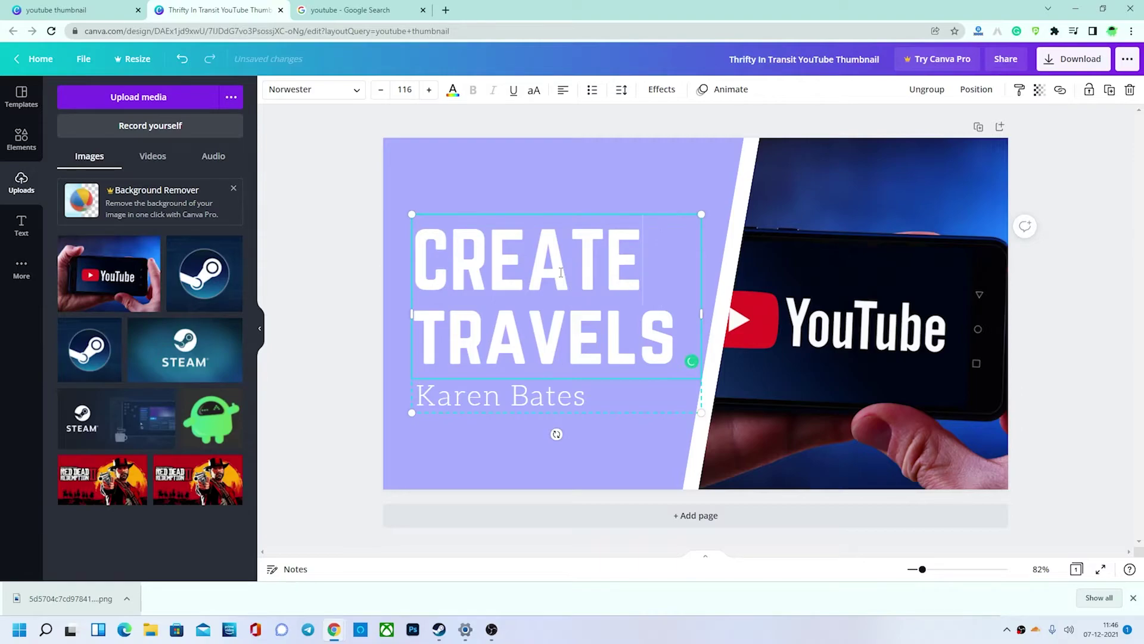
double_click(630, 364)
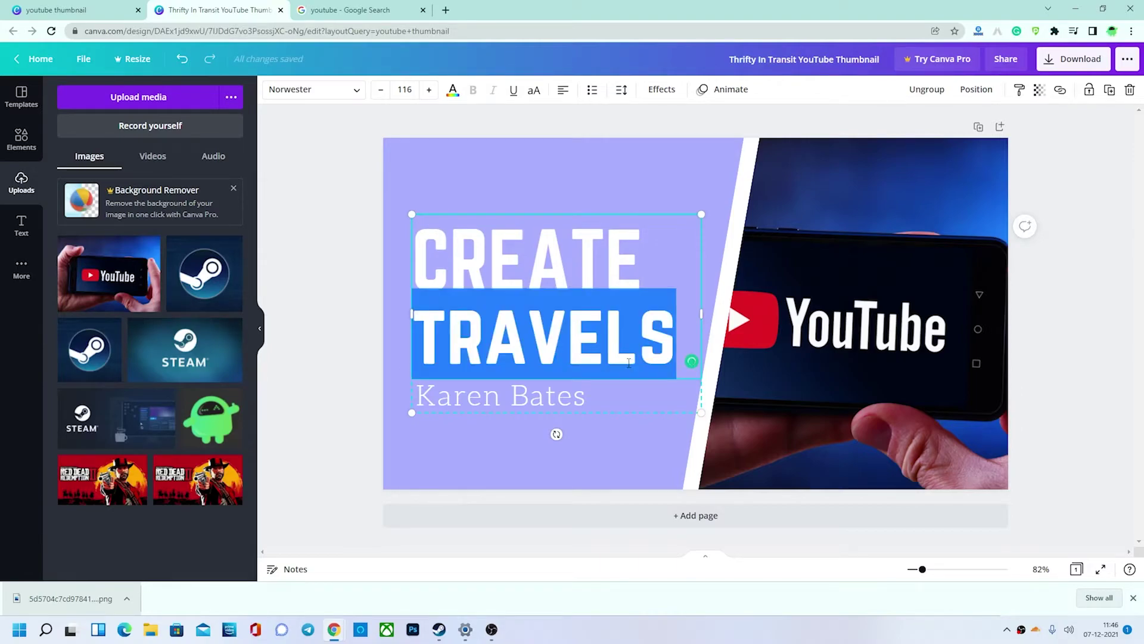
text(YOUTUBE)
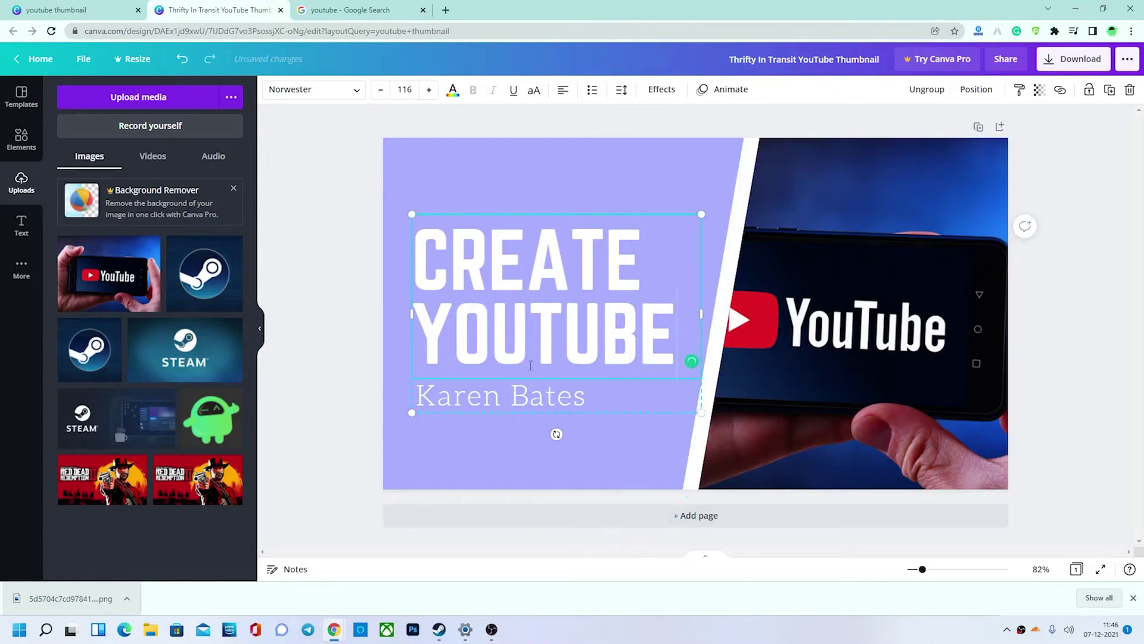
Step: Replace the subtitle under the heading with "Thumbnails"
double_click(537, 397)
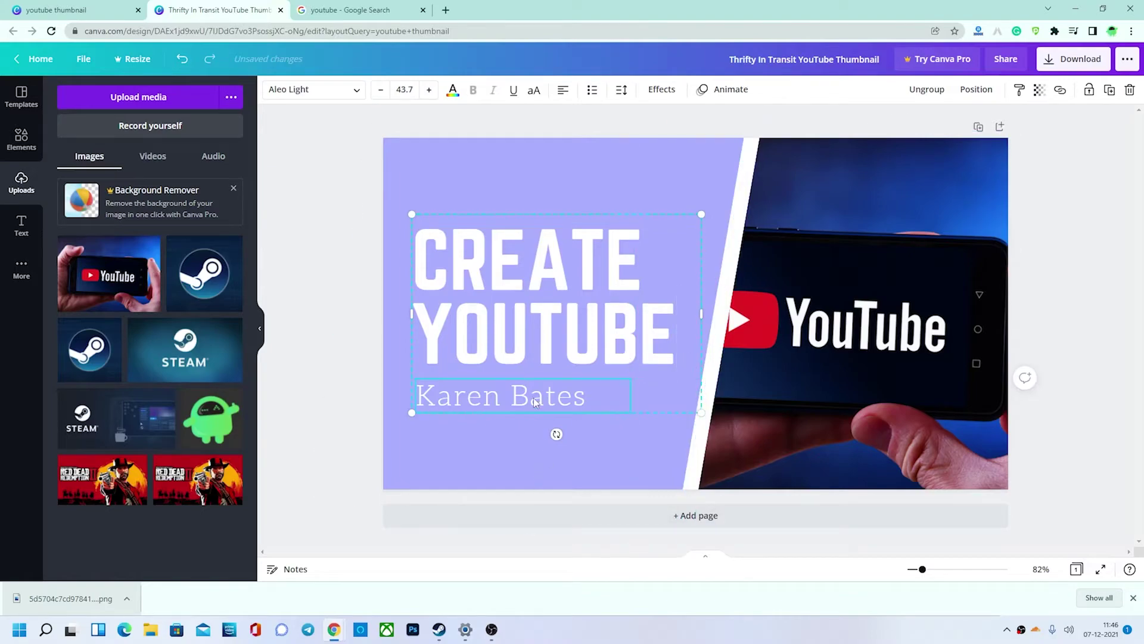
click(538, 398)
triple_click(537, 397)
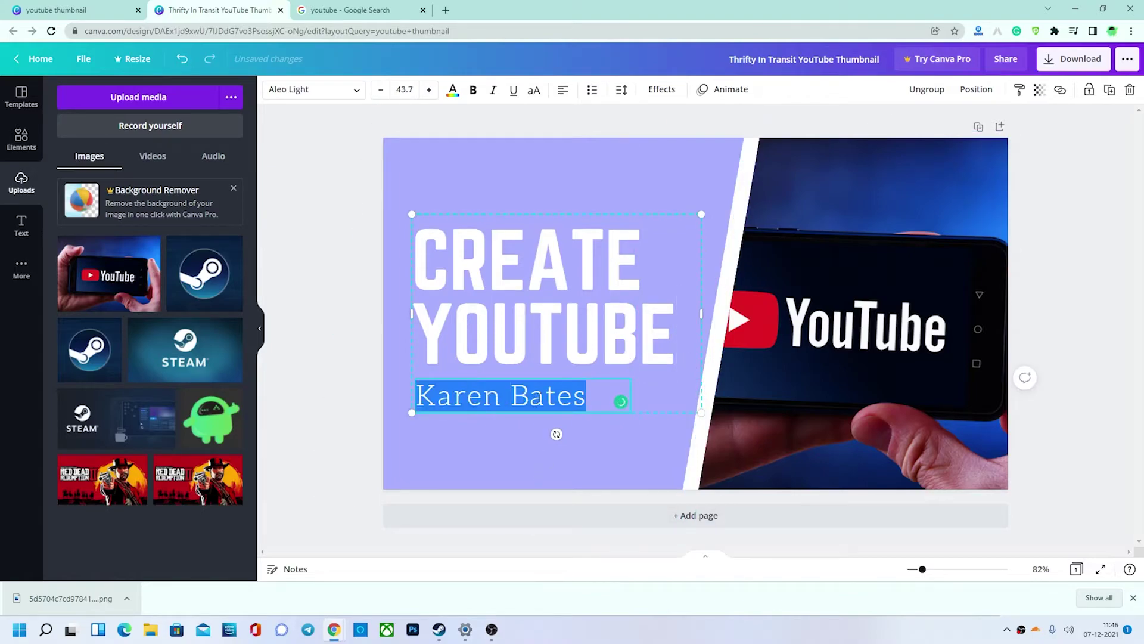
text(Thumbnails)
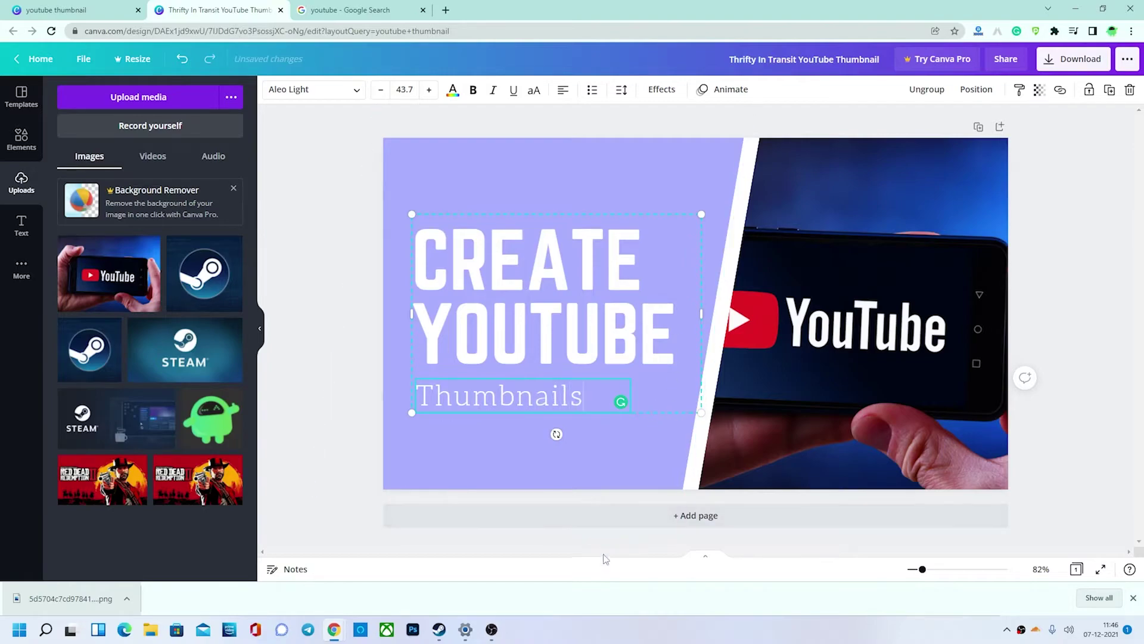
Step: Recolor the purple slanted background shape with the red from the photo colors
click(727, 164)
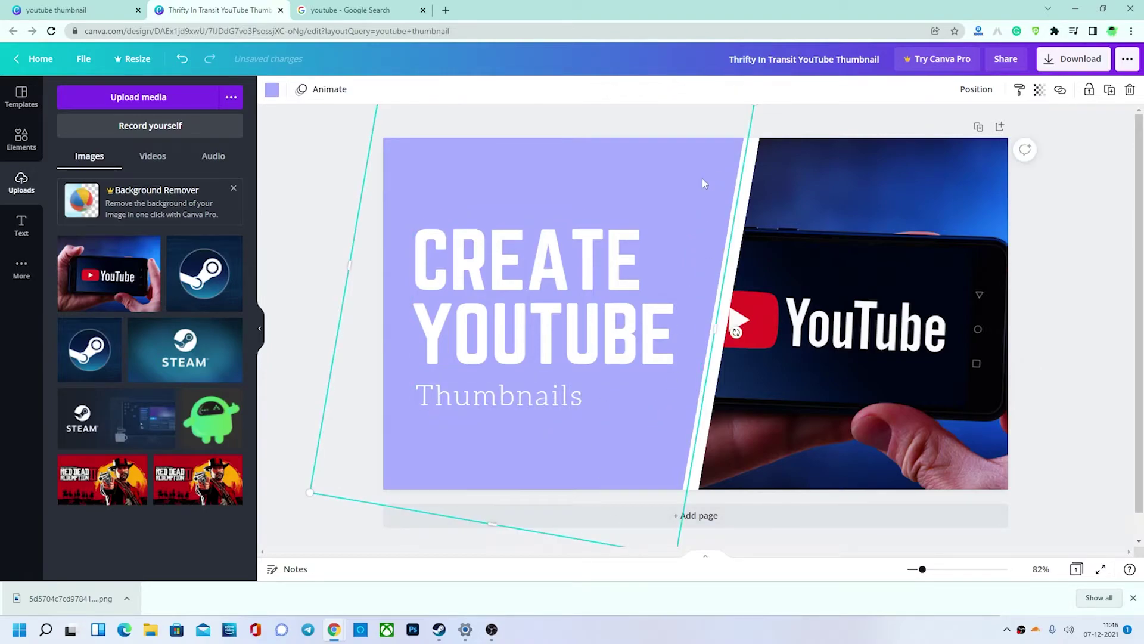
click(271, 90)
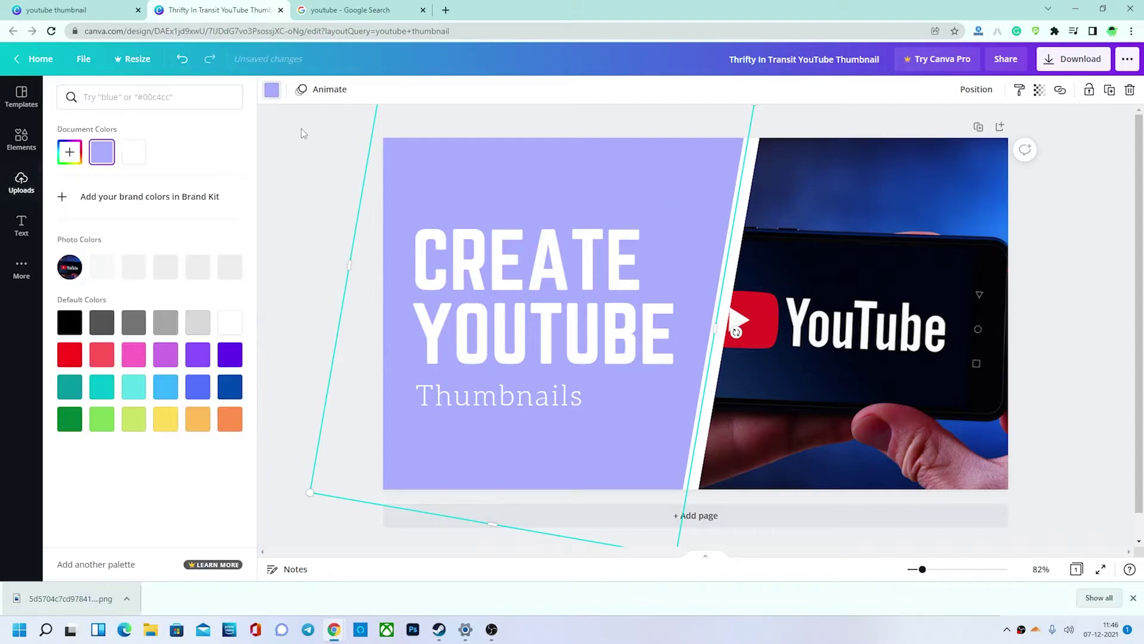
click(229, 267)
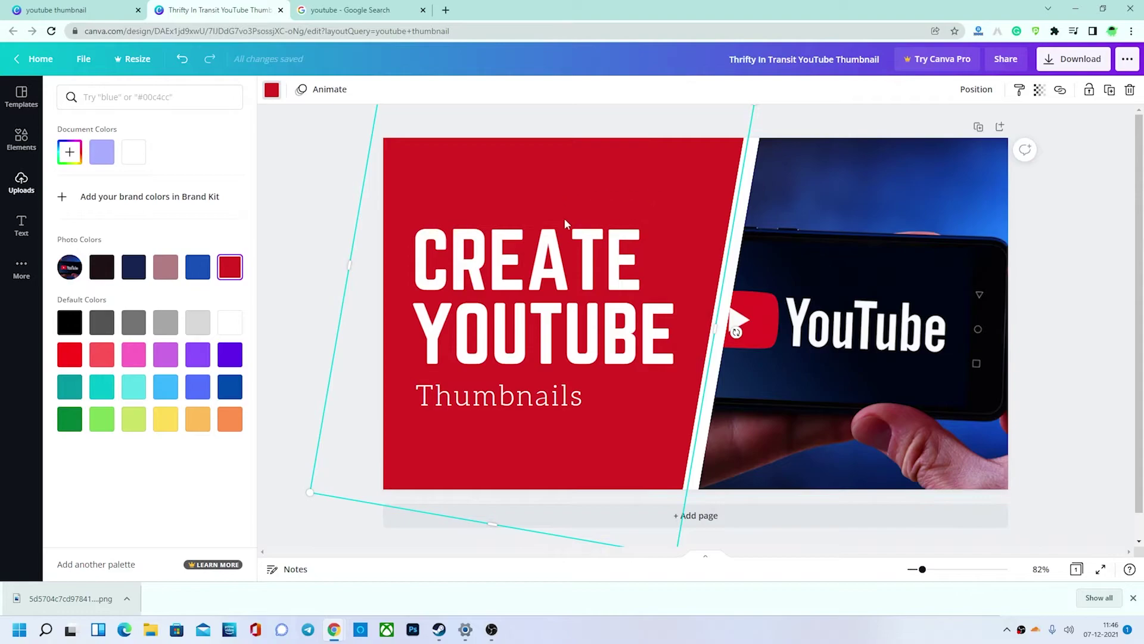
click(332, 284)
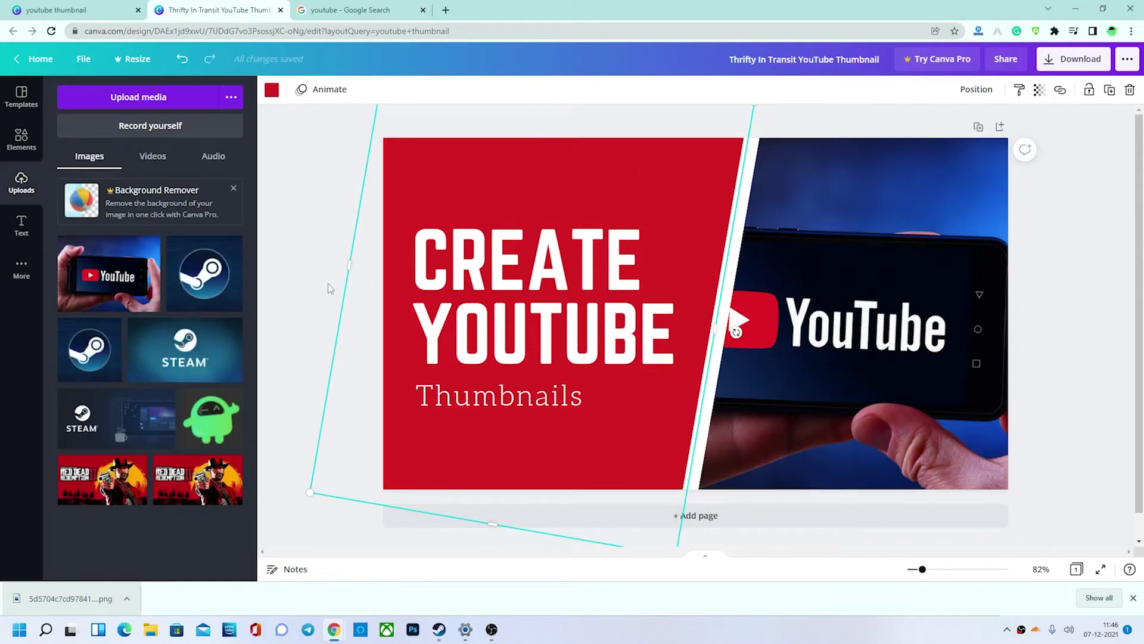
Step: Open the font choices for the CREATE YOUTUBE heading text
click(569, 364)
drag(592, 344, 537, 264)
double_click(590, 346)
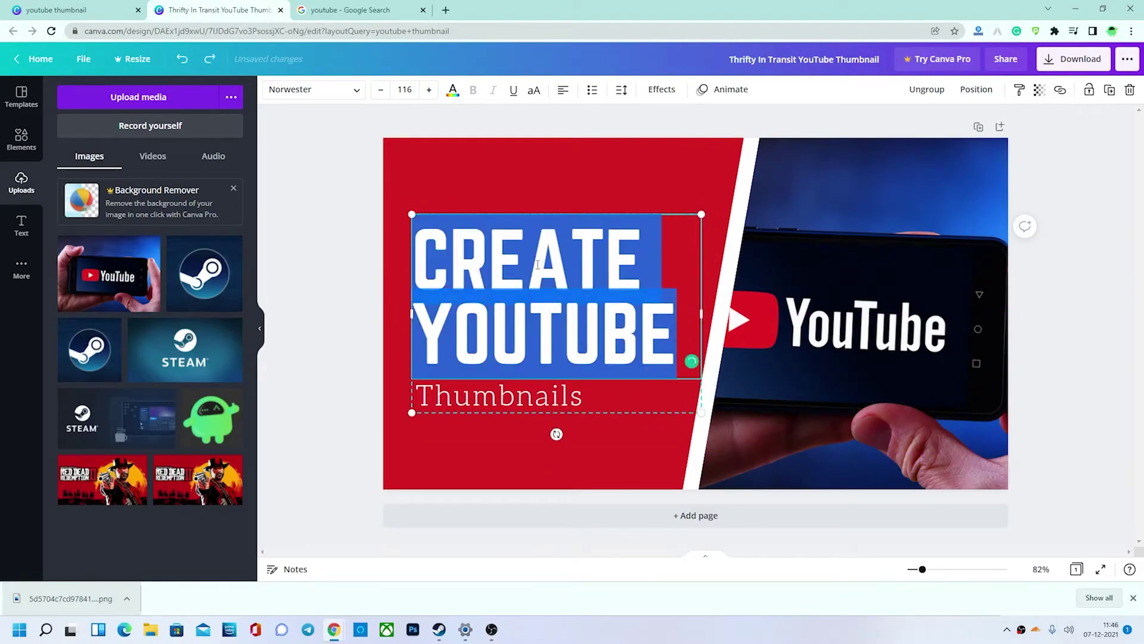
click(355, 90)
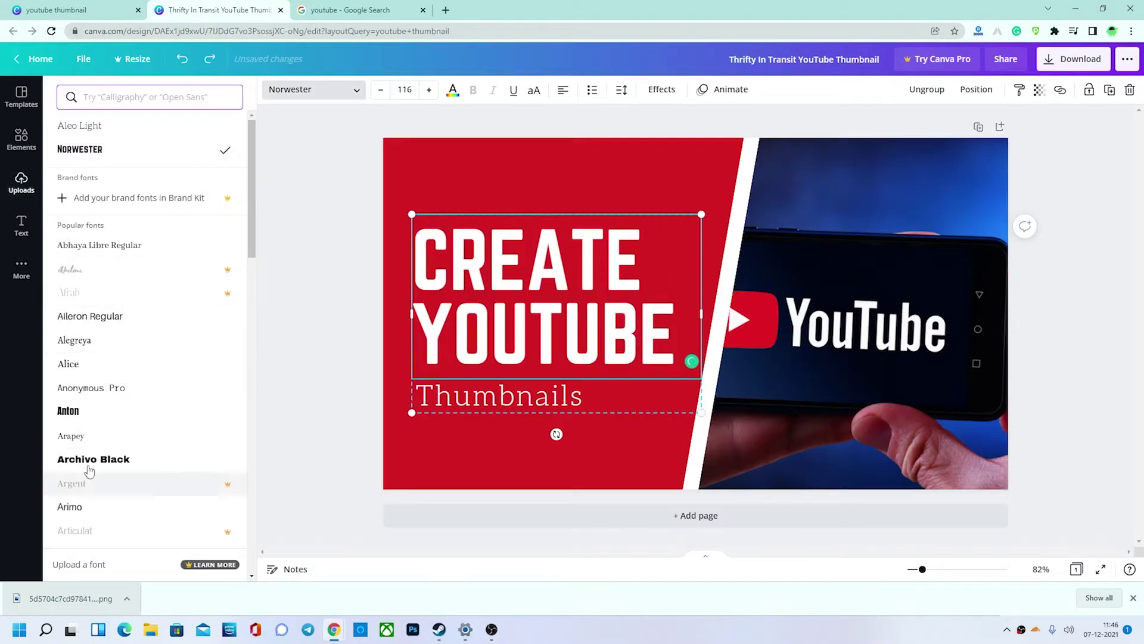
click(380, 91)
click(380, 91)
click(381, 91)
click(380, 91)
click(381, 91)
click(432, 91)
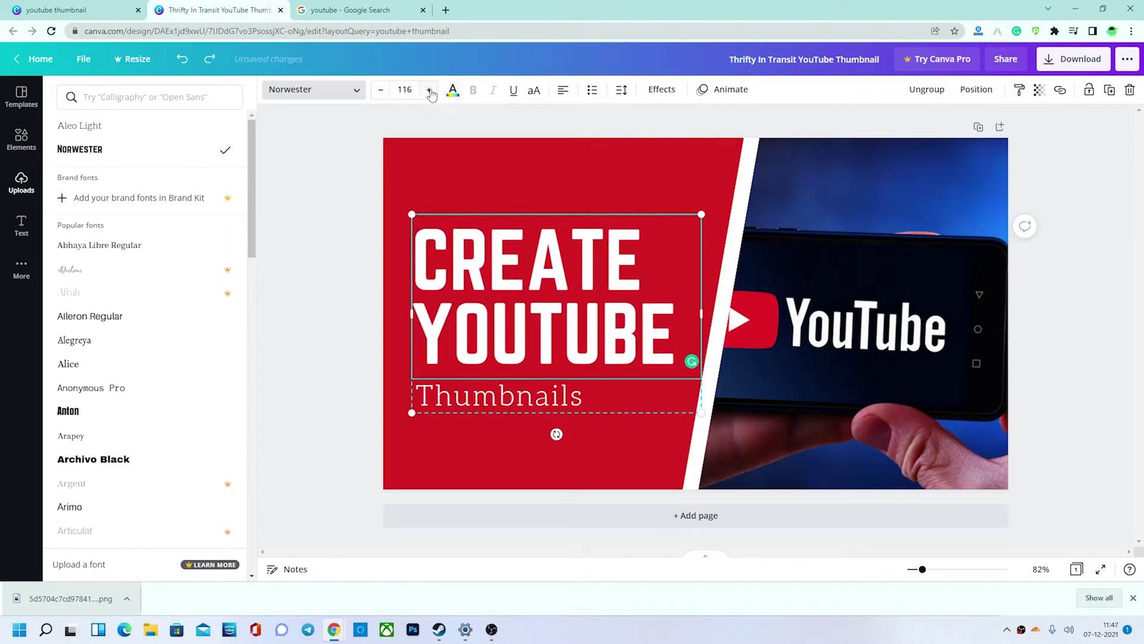
Step: Try a smaller font size on the CREATE YOUTUBE heading and return it to 116
click(379, 91)
click(379, 91)
click(379, 91)
click(429, 89)
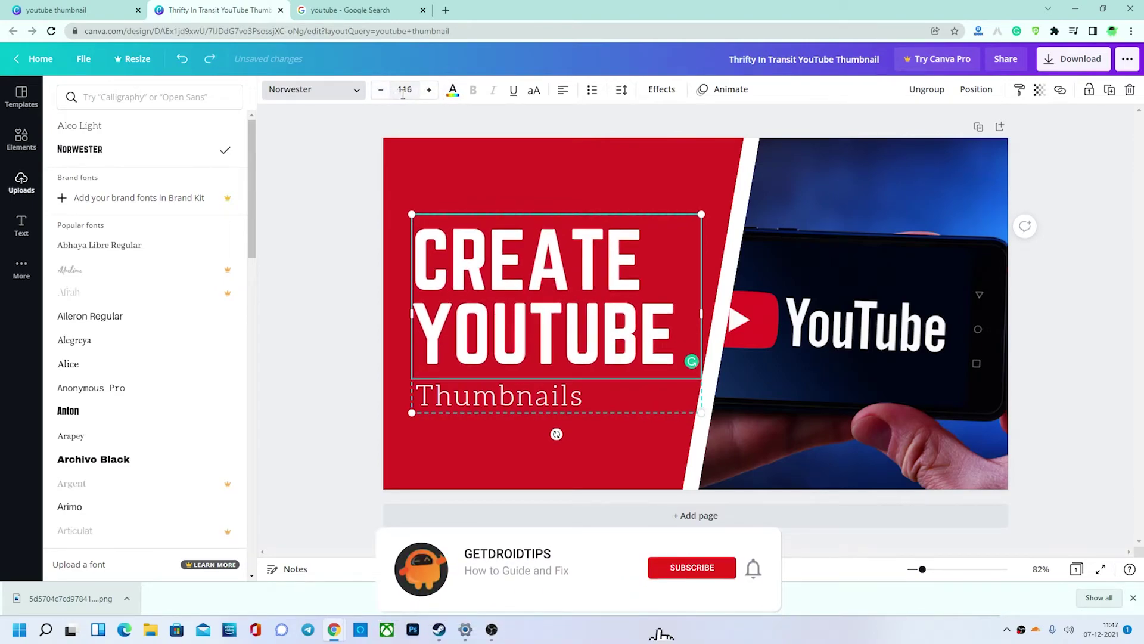
click(429, 89)
click(429, 89)
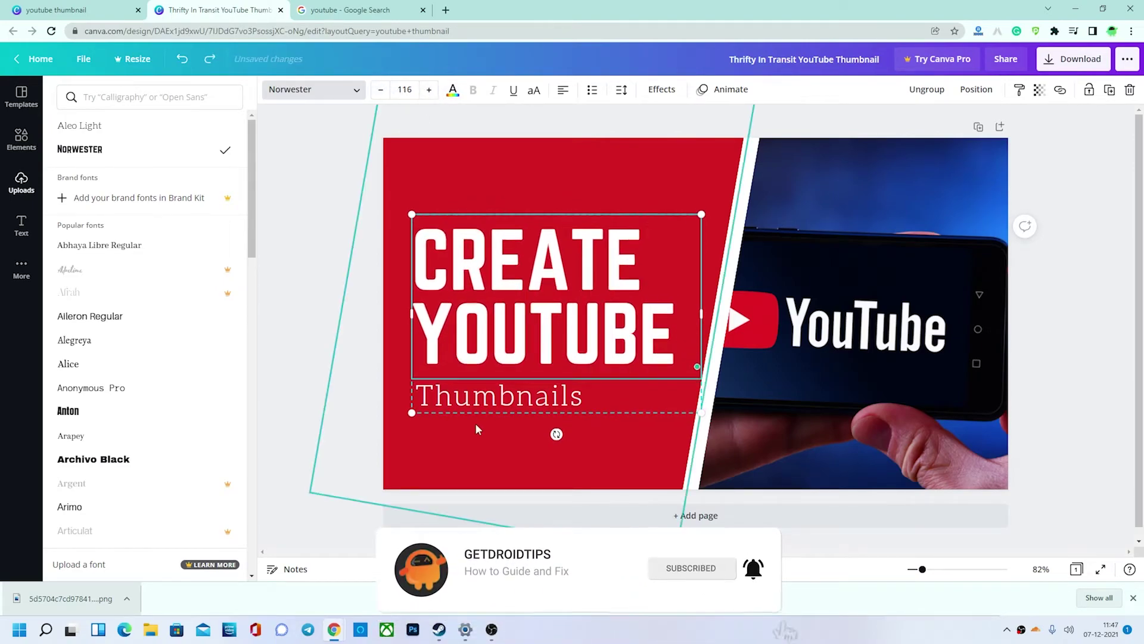
Step: Try the Archivo Black and Arimo fonts on the "Thumbnails" subtitle
click(495, 395)
click(495, 396)
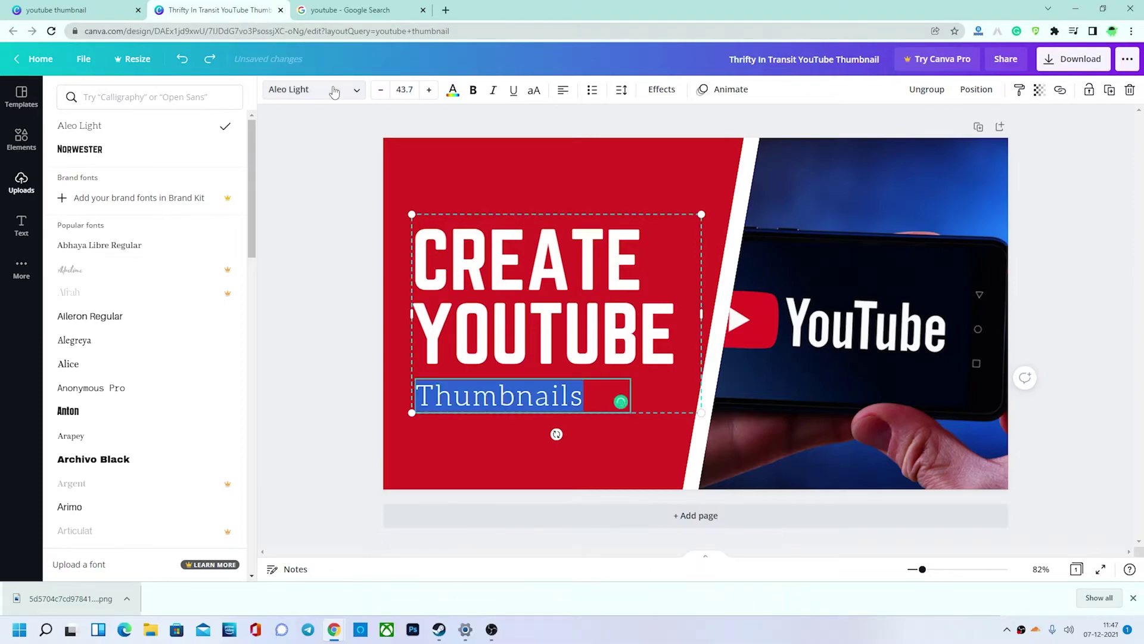
click(359, 93)
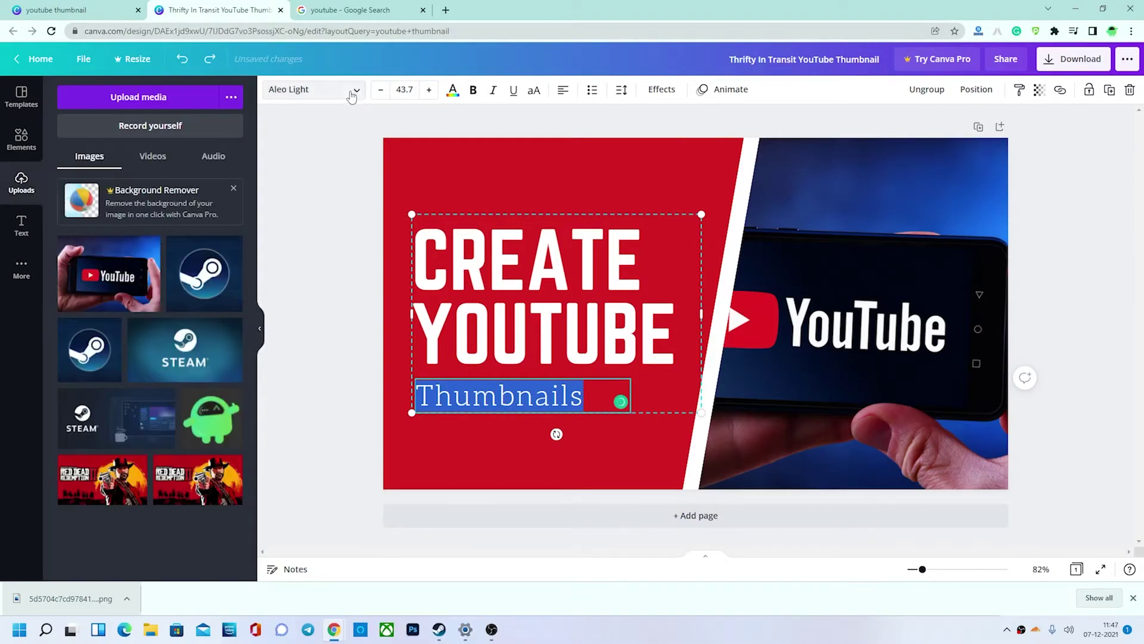
click(352, 95)
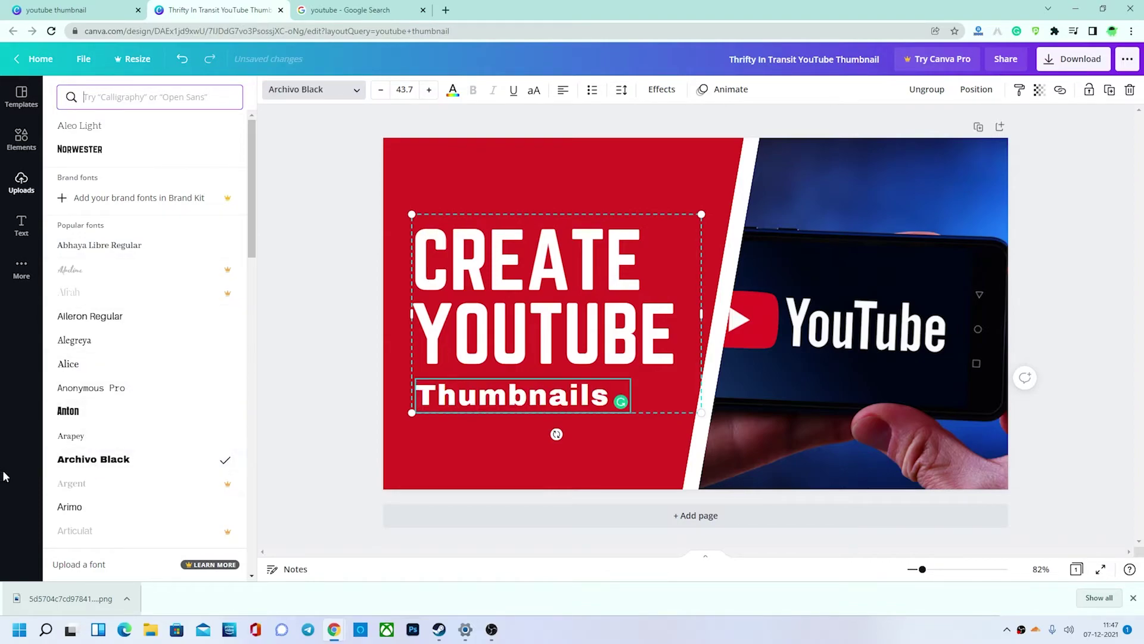
click(70, 507)
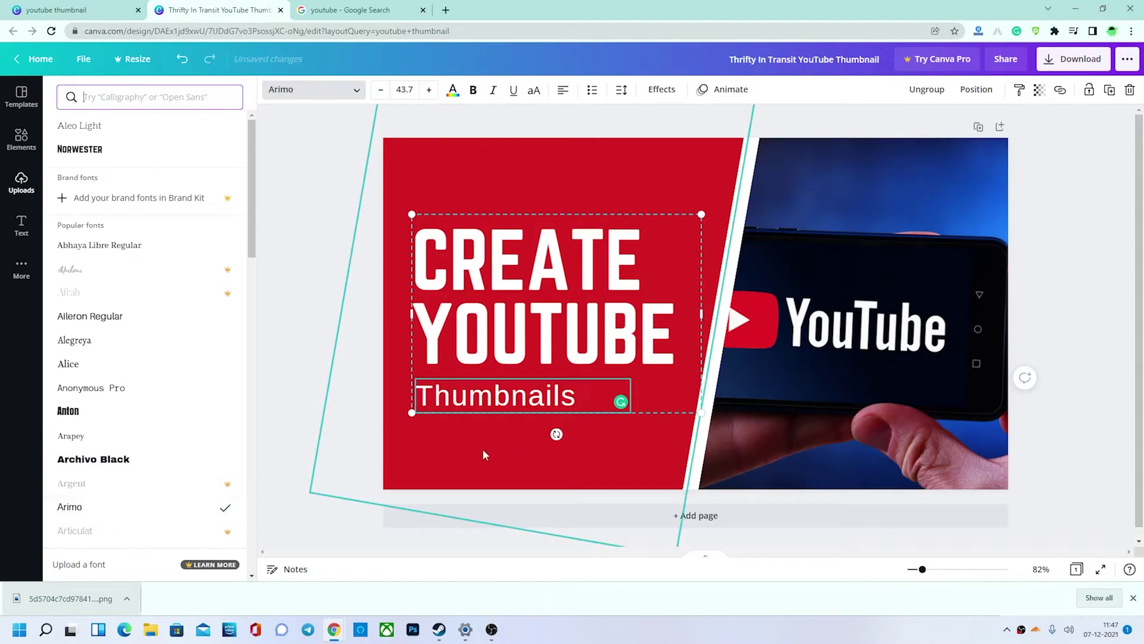
click(303, 312)
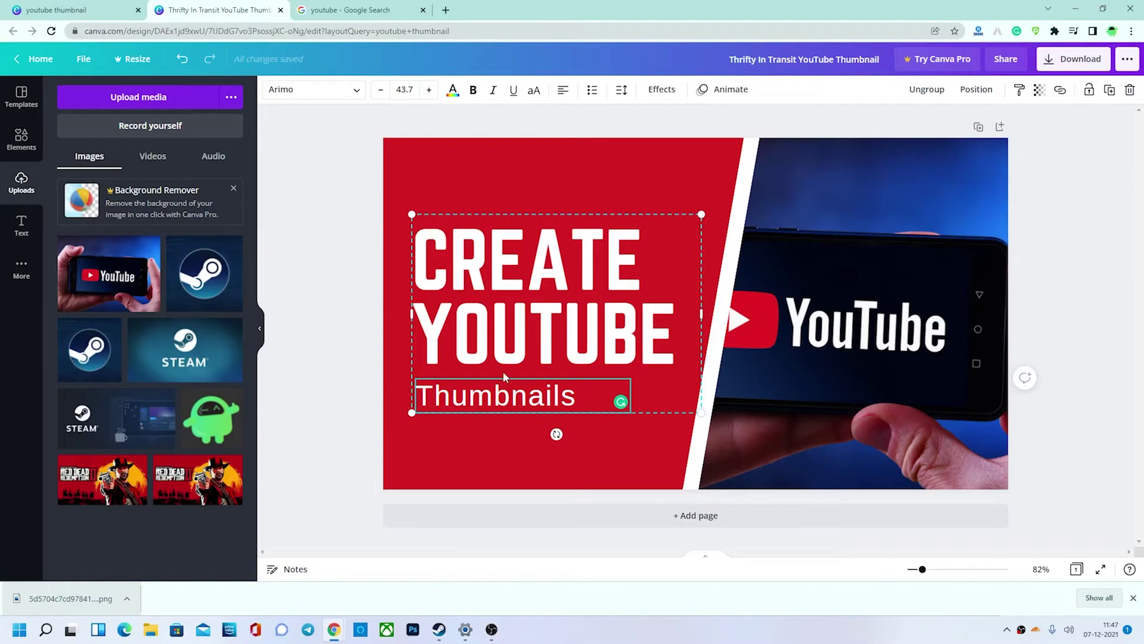
Step: Change the font of the "Thumbnails" subtitle to Glacial Indifference
double_click(503, 397)
click(312, 89)
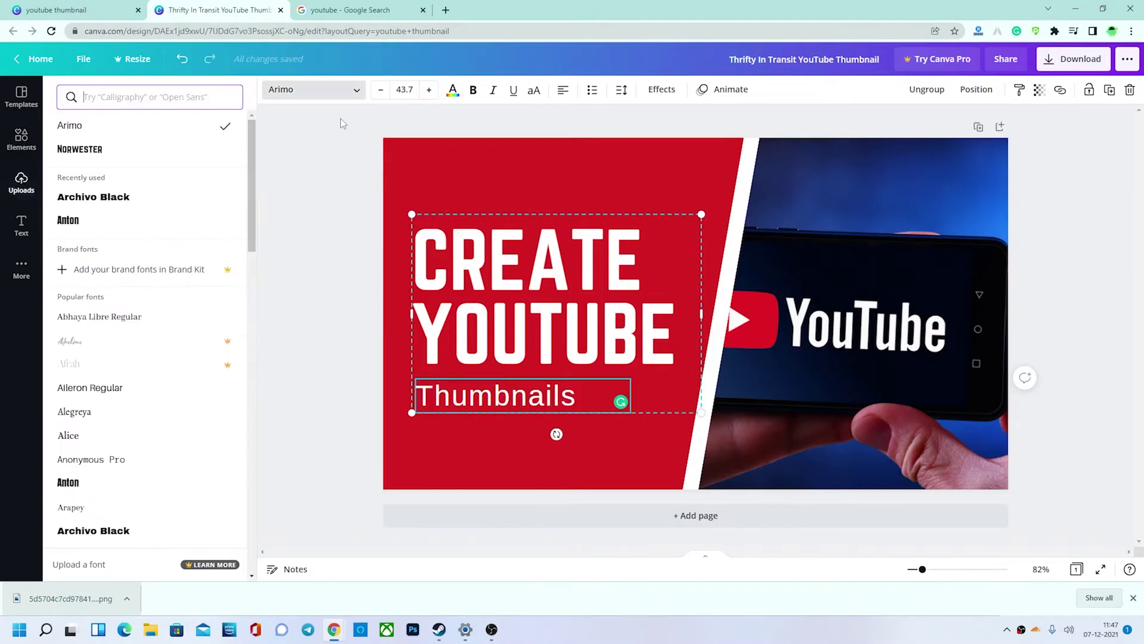
scroll(113, 390, down, 3)
scroll(93, 444, down, 8)
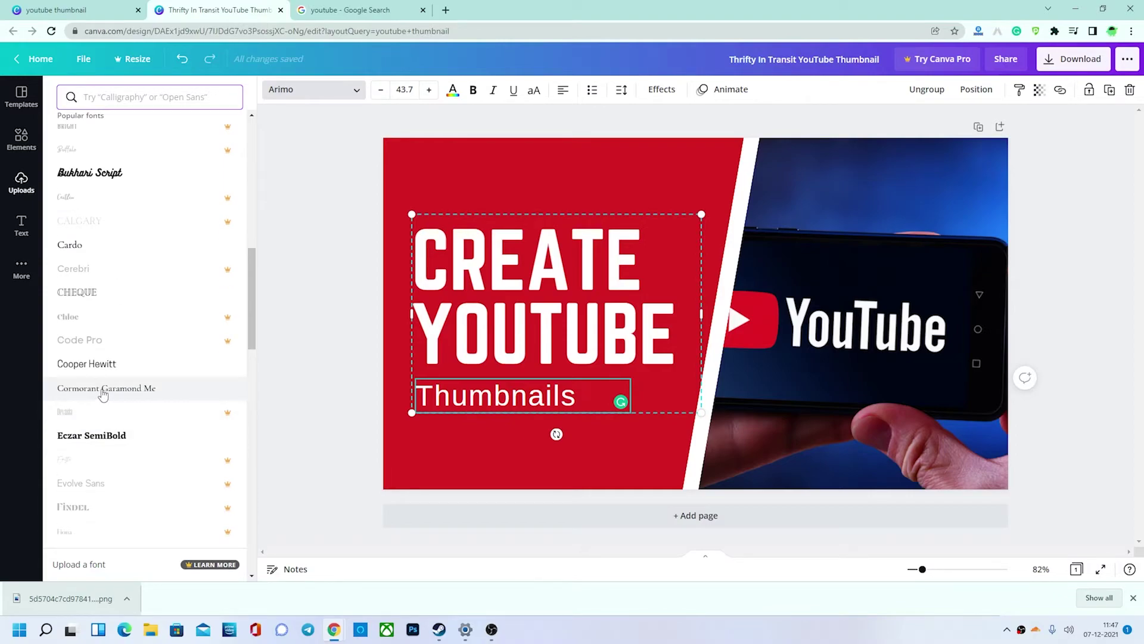
scroll(98, 396, down, 5)
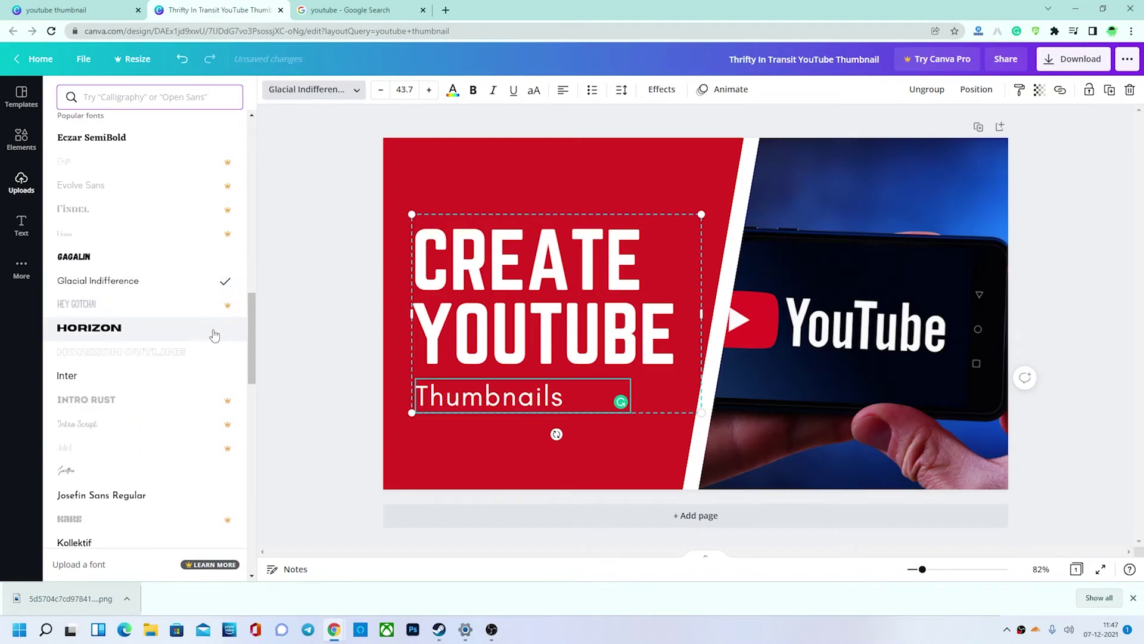
click(305, 335)
Step: Enlarge the "Thumbnails" subtitle text to font size 53.7
key(ctrl+a)
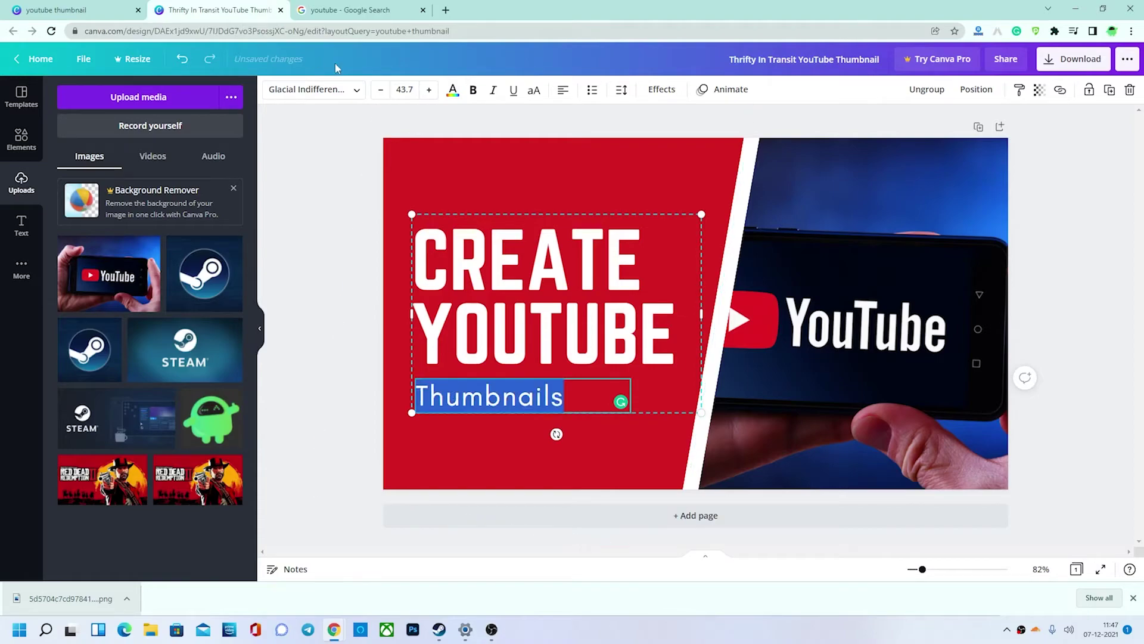
click(427, 90)
click(427, 90)
click(428, 90)
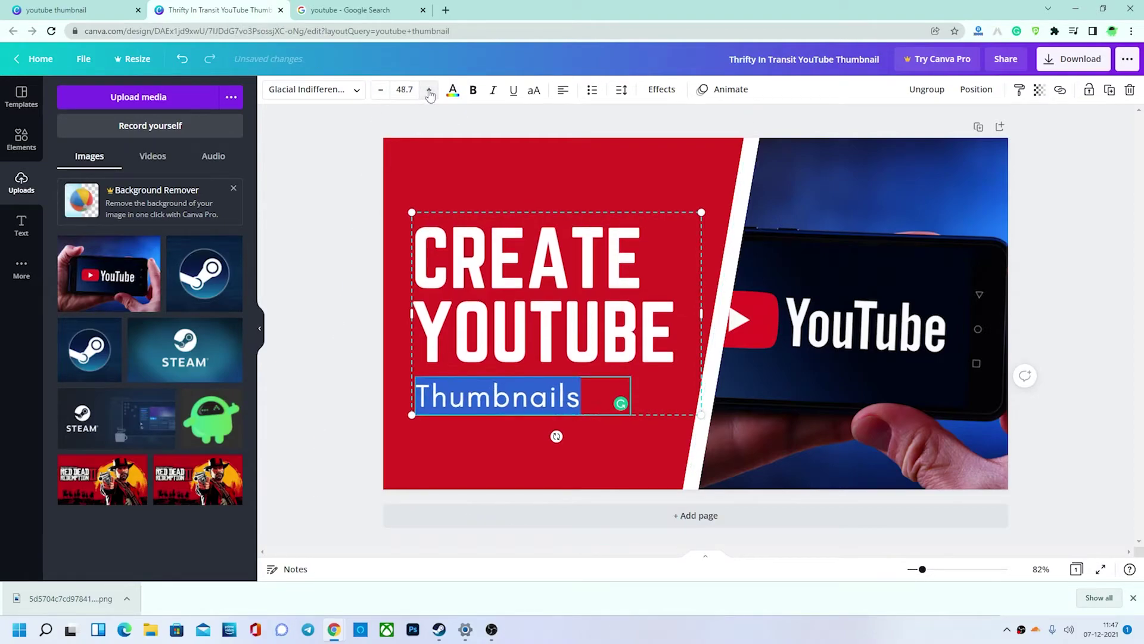
click(428, 90)
click(428, 90)
click(428, 90)
click(428, 90)
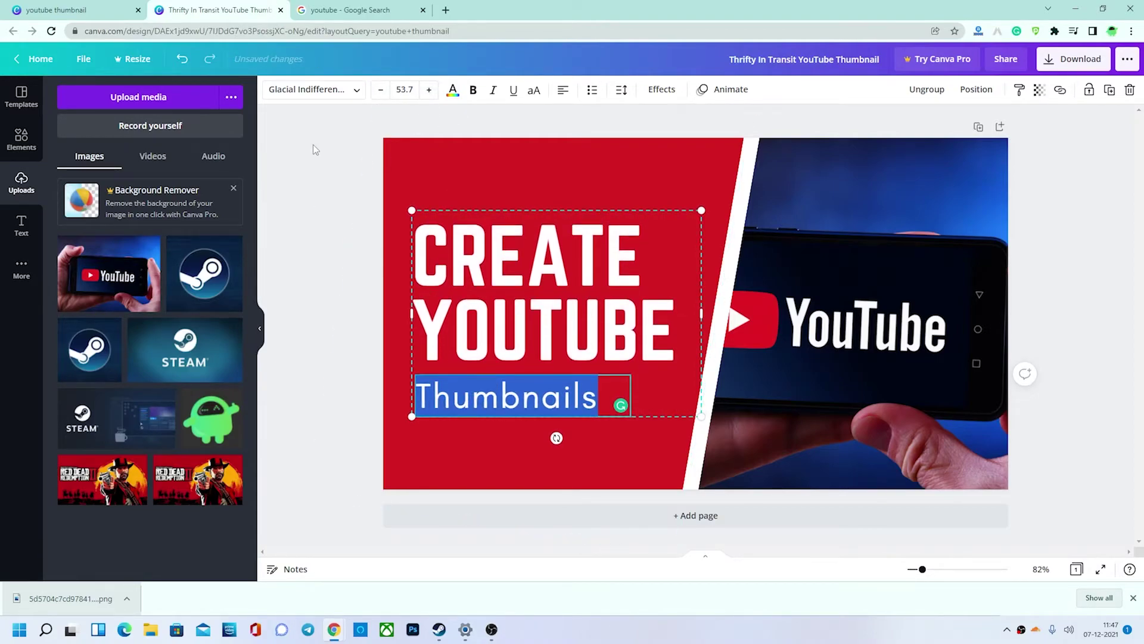
click(345, 190)
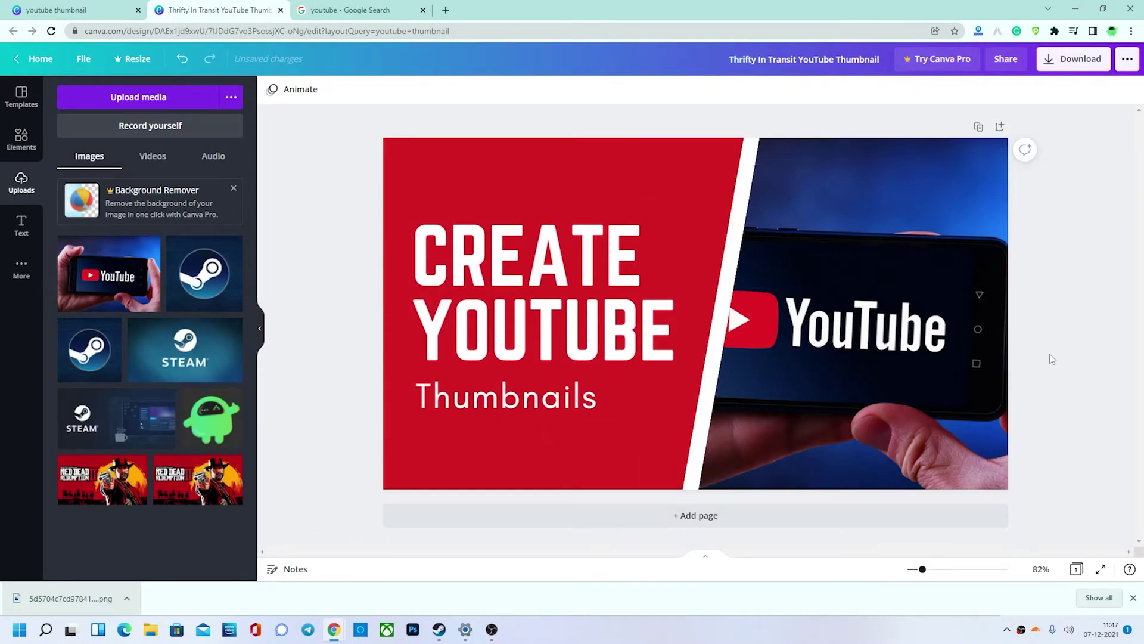
Step: Shift the phone photo inside its frame so the red play icon clears the white slanted stripe
click(918, 340)
mouse_move(917, 340)
mouse_down()
mouse_move(908, 337)
mouse_move(934, 343)
mouse_up()
mouse_move(963, 344)
mouse_down()
mouse_move(948, 349)
mouse_move(957, 344)
mouse_up()
click(1093, 395)
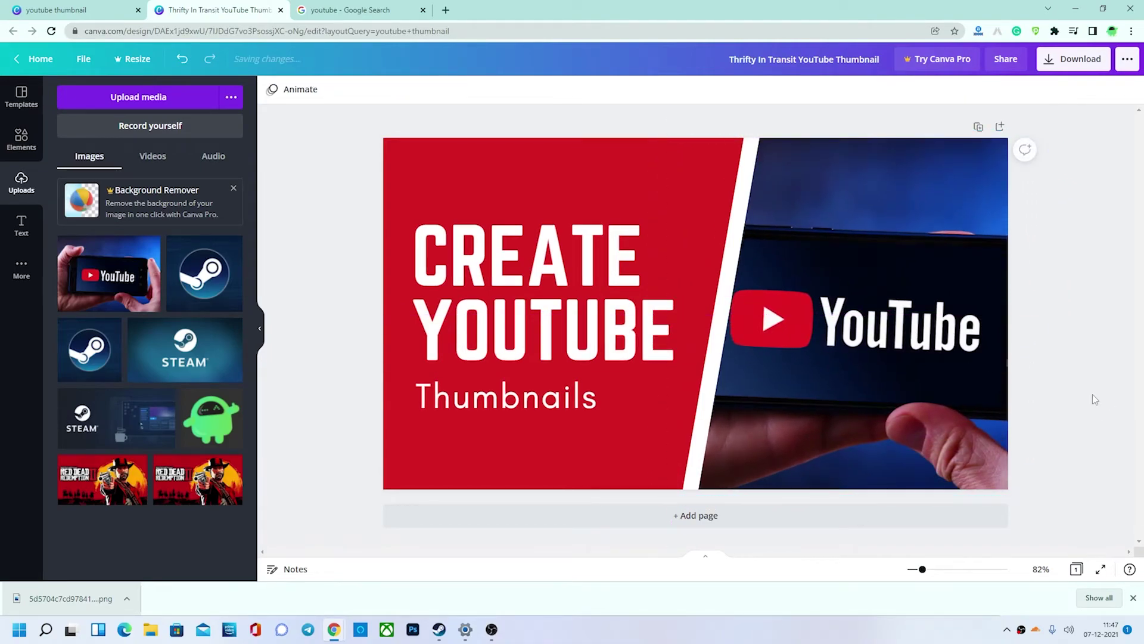
Step: Download the thumbnail design as a JPG file
click(1055, 66)
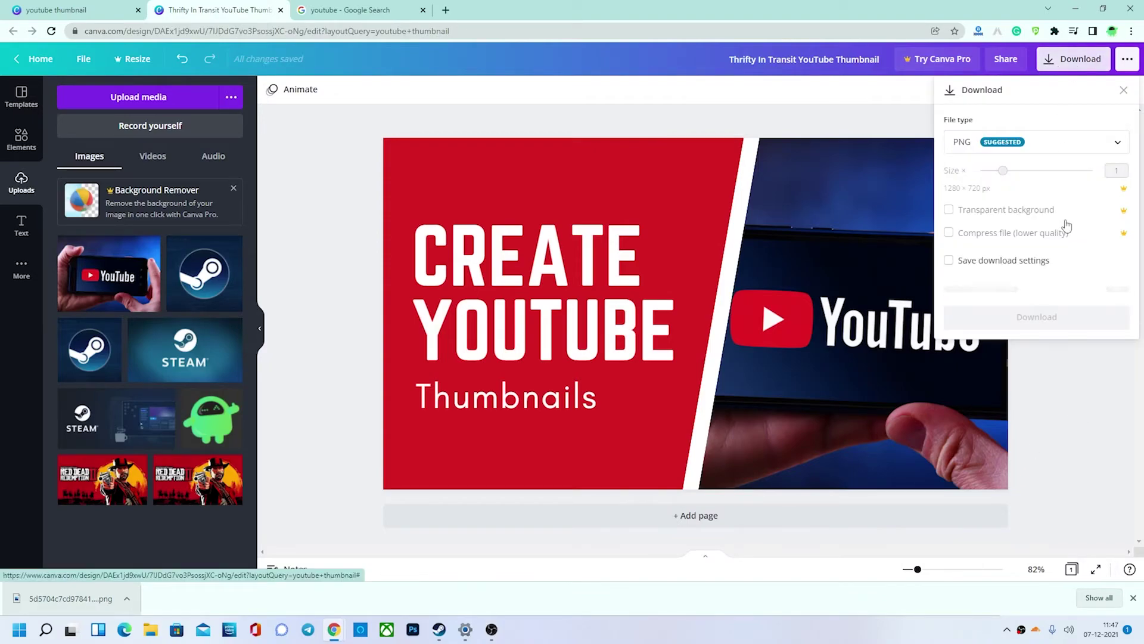
click(1013, 173)
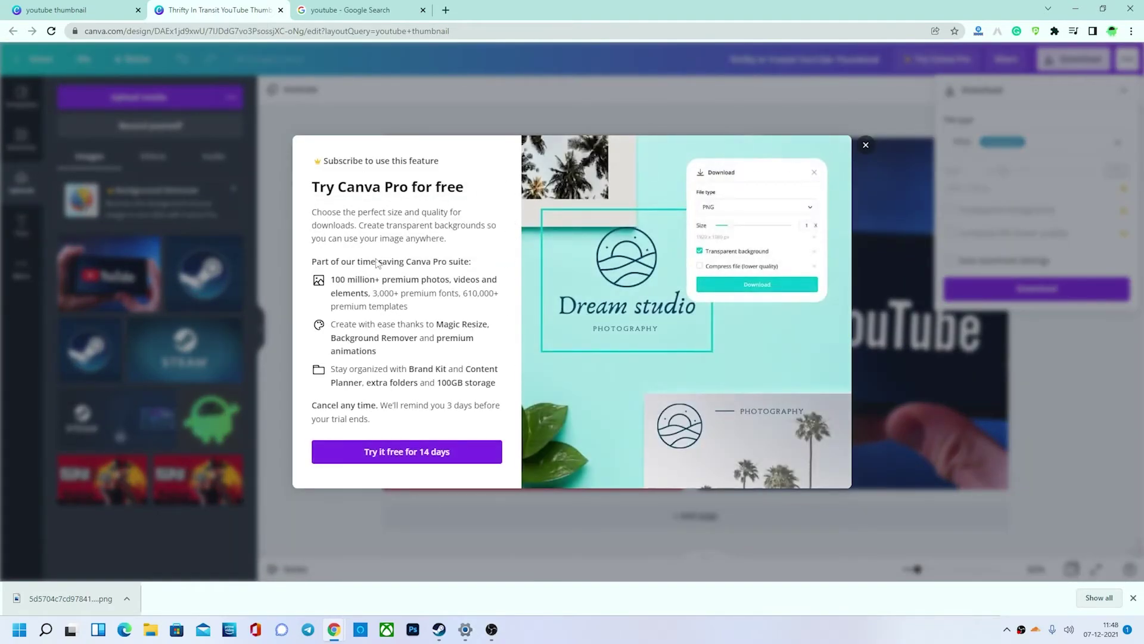
click(864, 144)
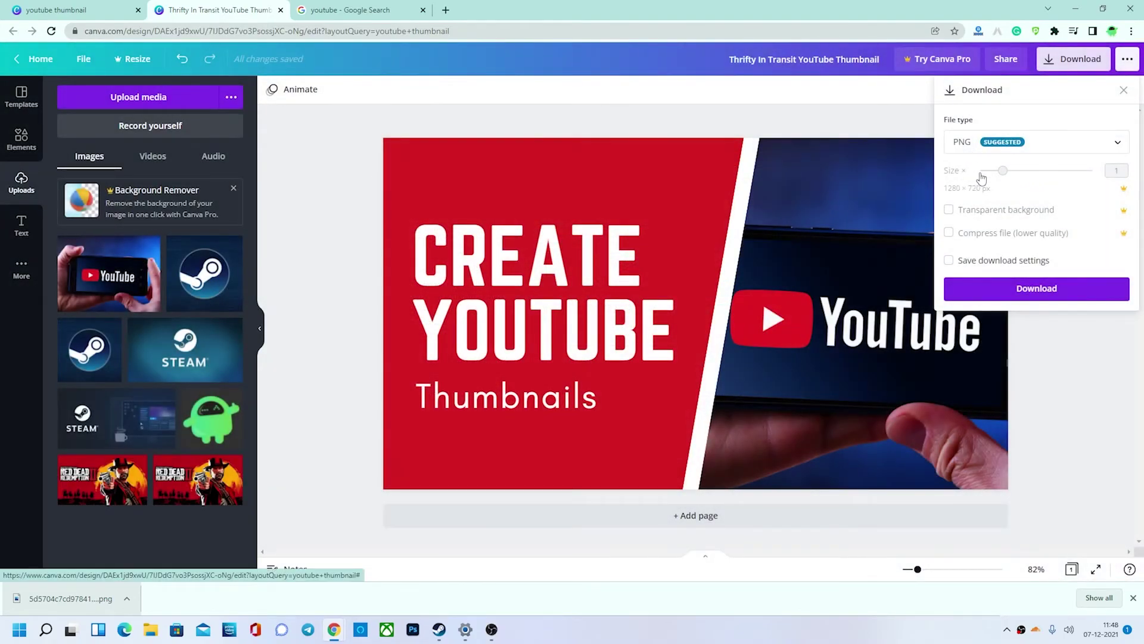
click(1023, 146)
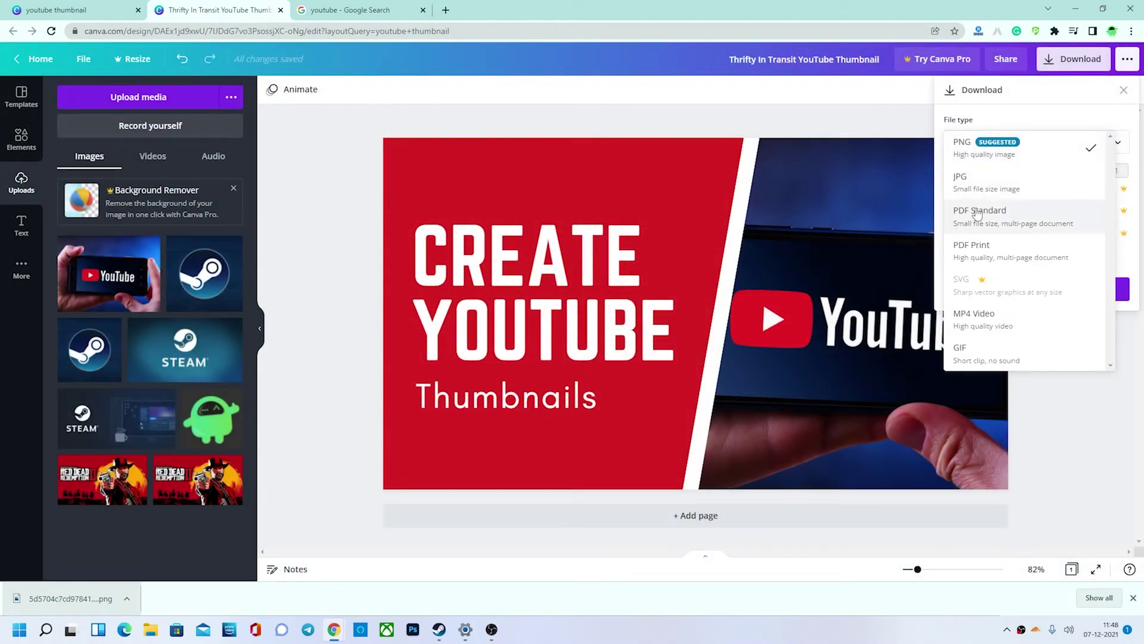
click(981, 182)
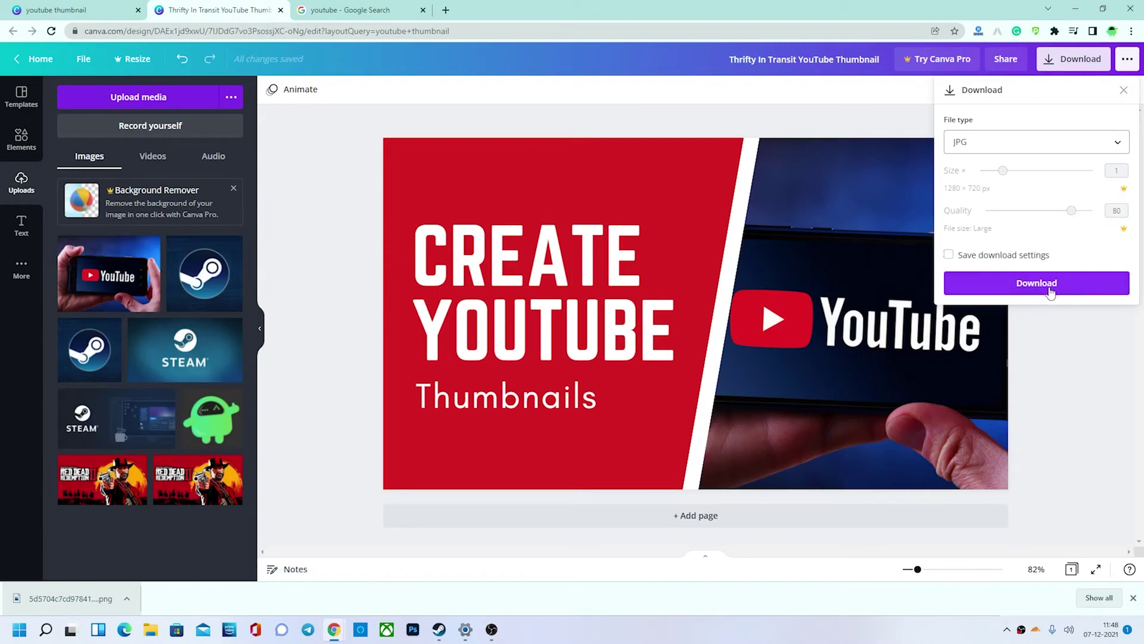
click(1028, 287)
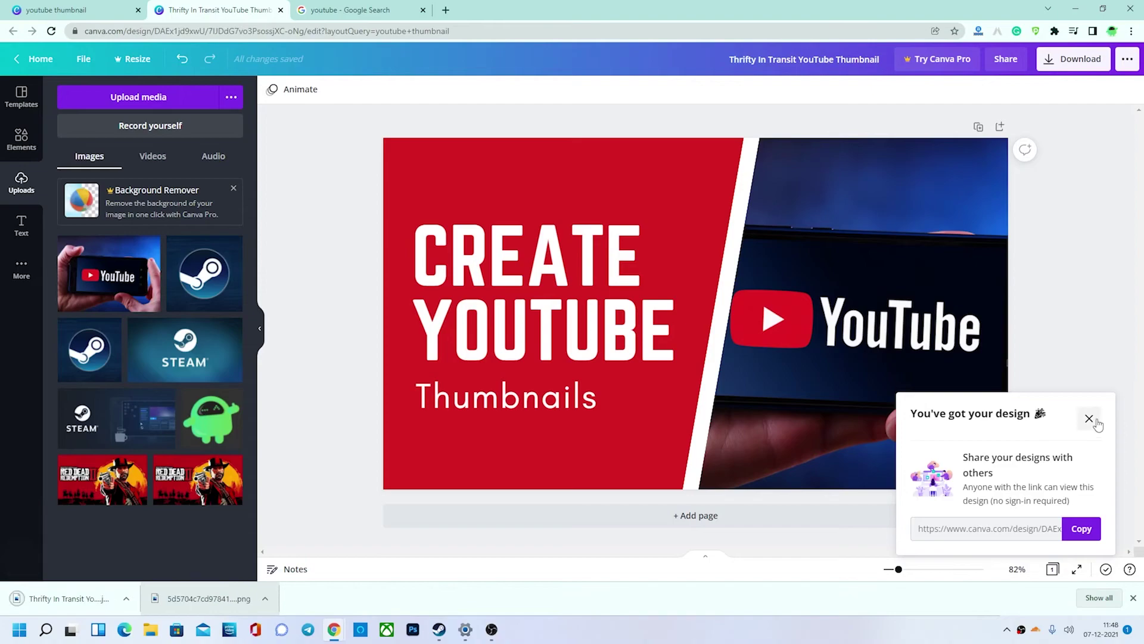
click(1091, 419)
Step: Open the downloaded thumbnail JPG in Photos and reduce the viewer from full screen to a floating window
click(59, 598)
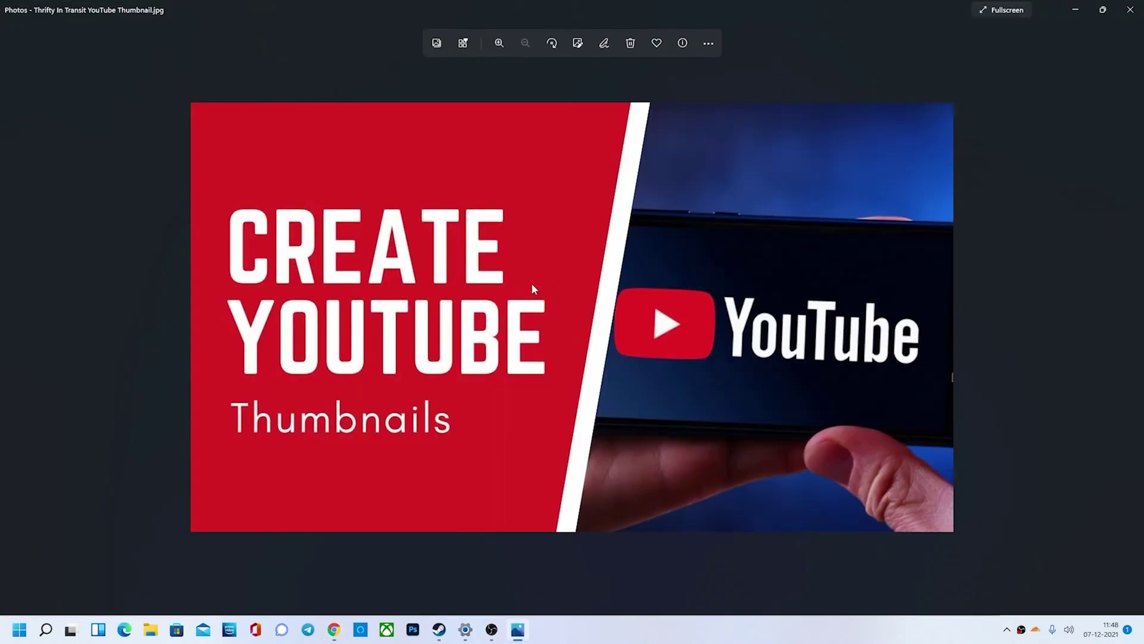
drag(683, 7, 694, 74)
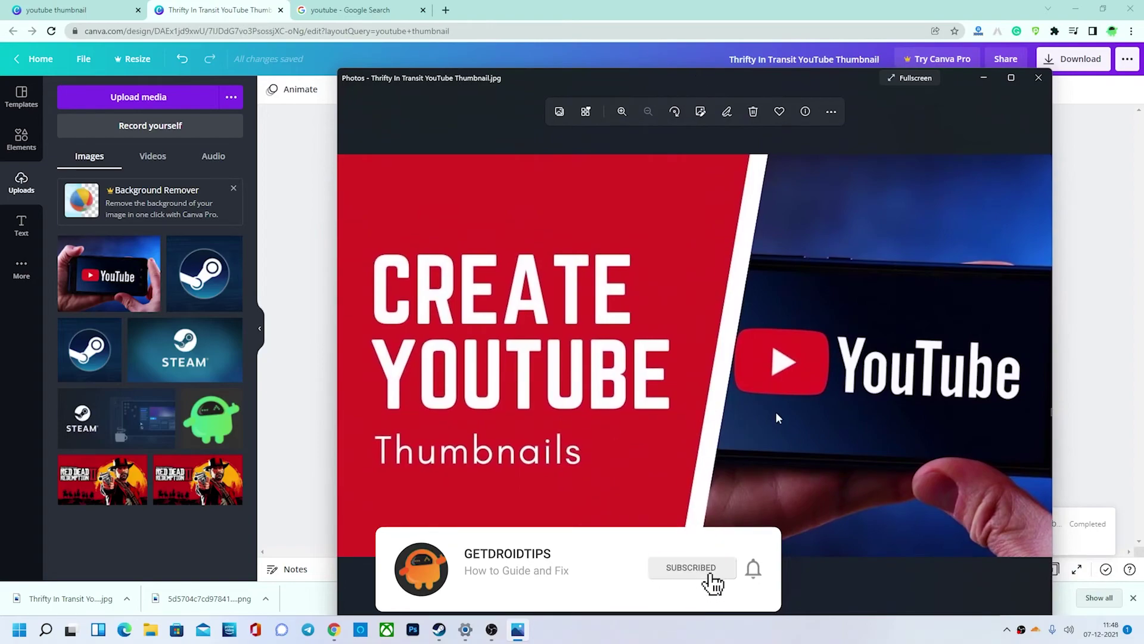